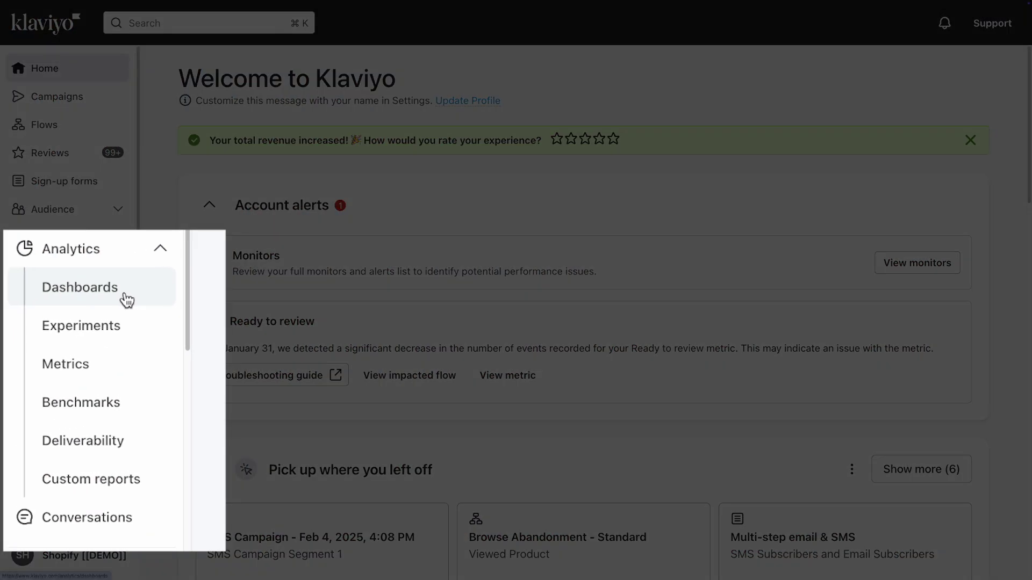
Step: Open the Analytics Dashboards list showing Business review, Location Performance and SMS dashboard
click(126, 299)
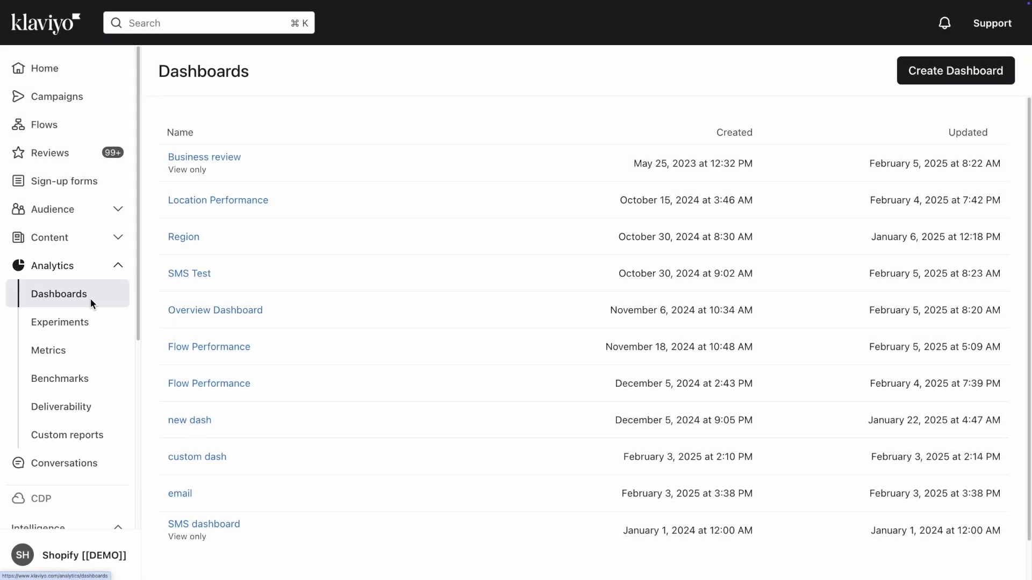
Step: Open the Overview Dashboard and review its Campaign Performance Detail and Performance Highlights cards
mouse_move(262, 317)
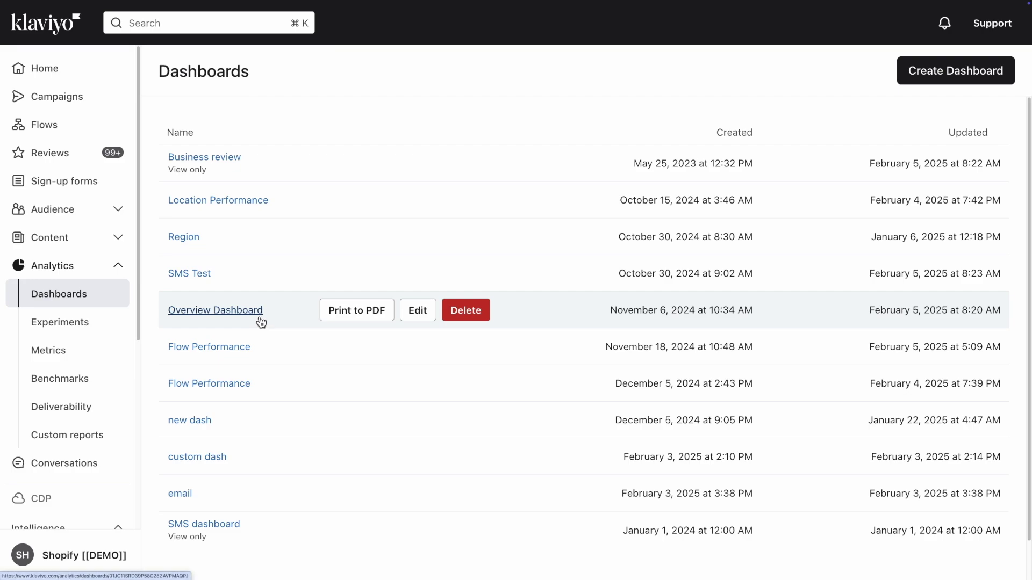
click(261, 317)
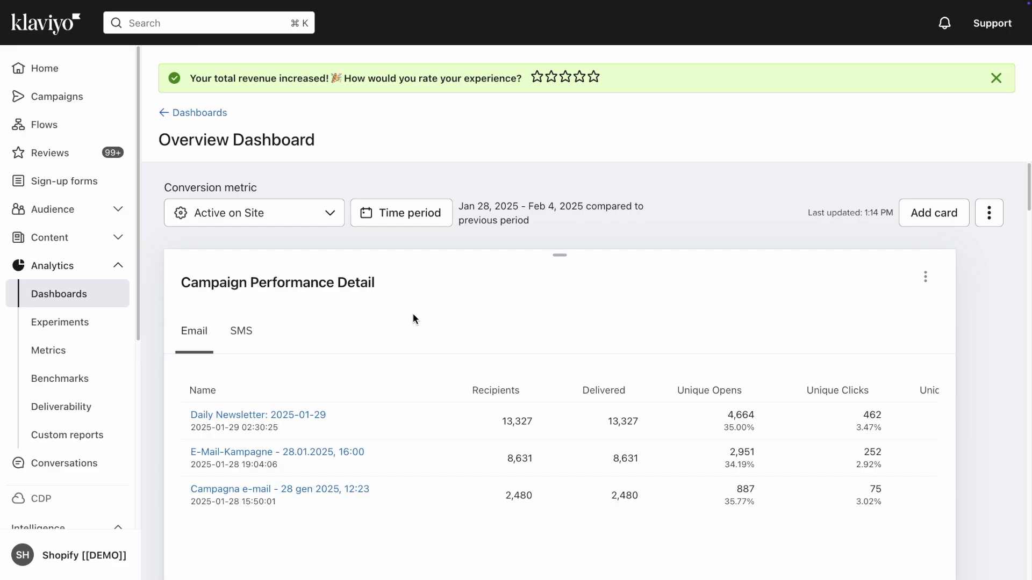
scroll(458, 310, down, 2)
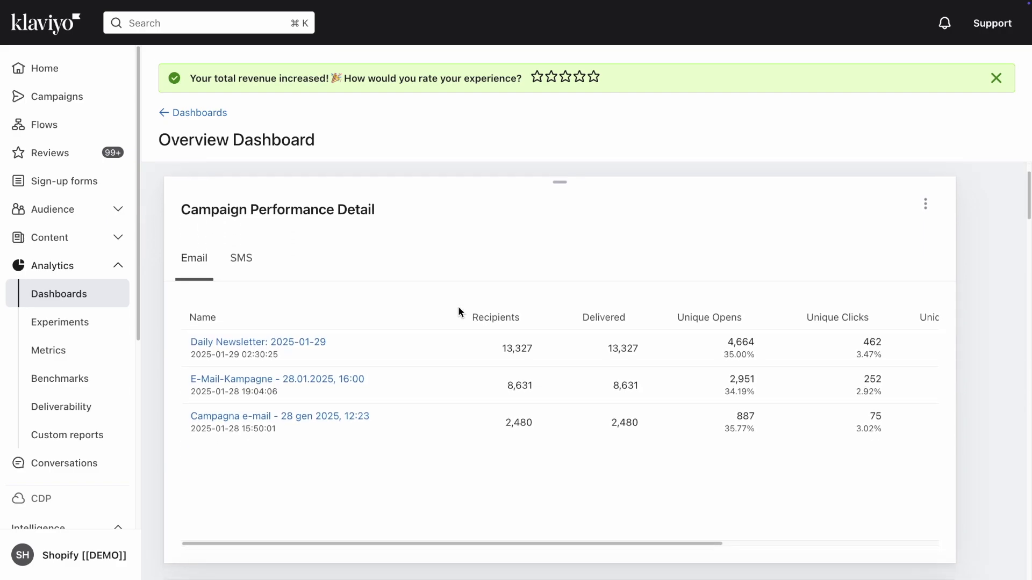
scroll(458, 308, down, 3)
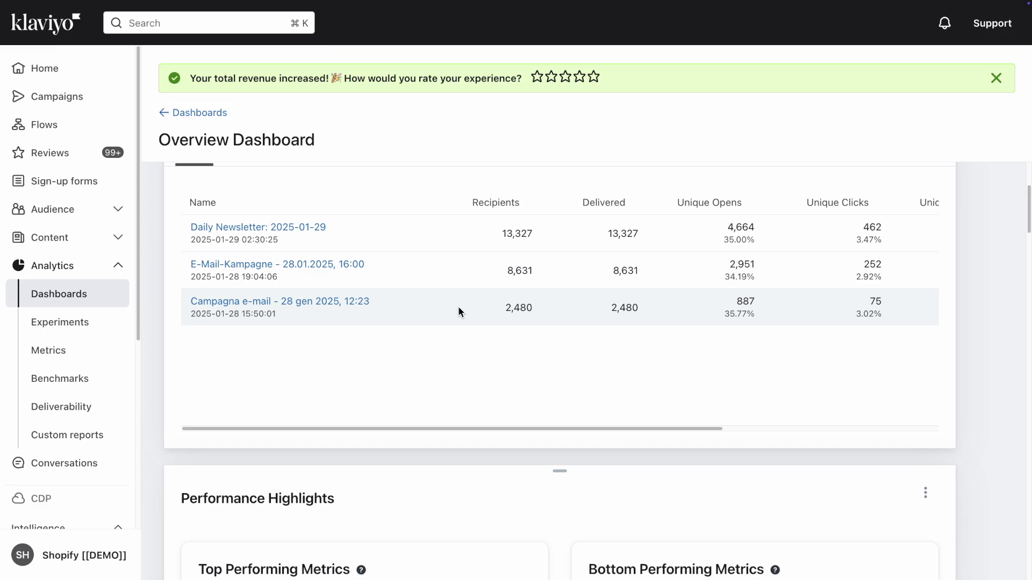
scroll(459, 309, down, 5)
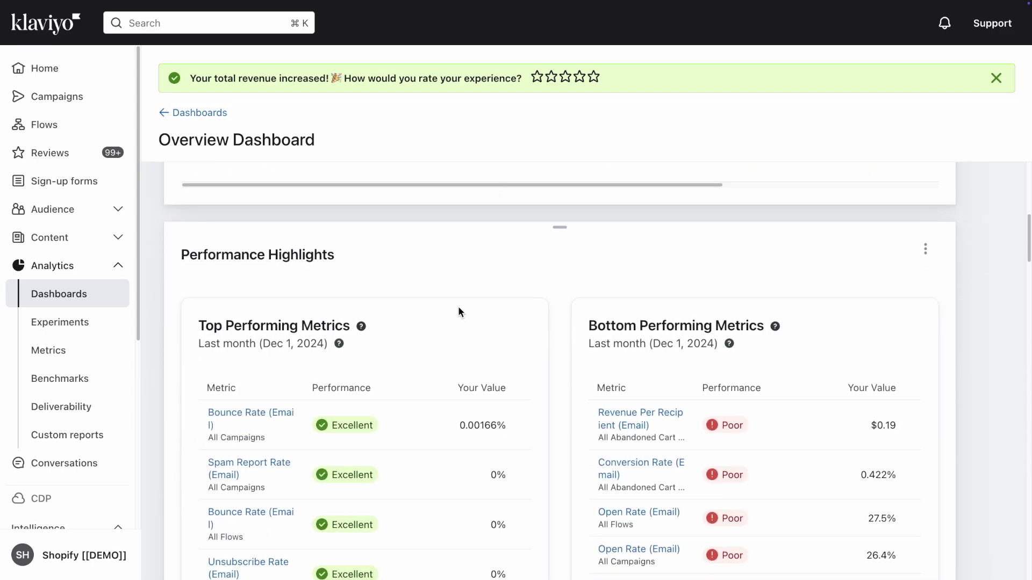
scroll(459, 308, down, 2)
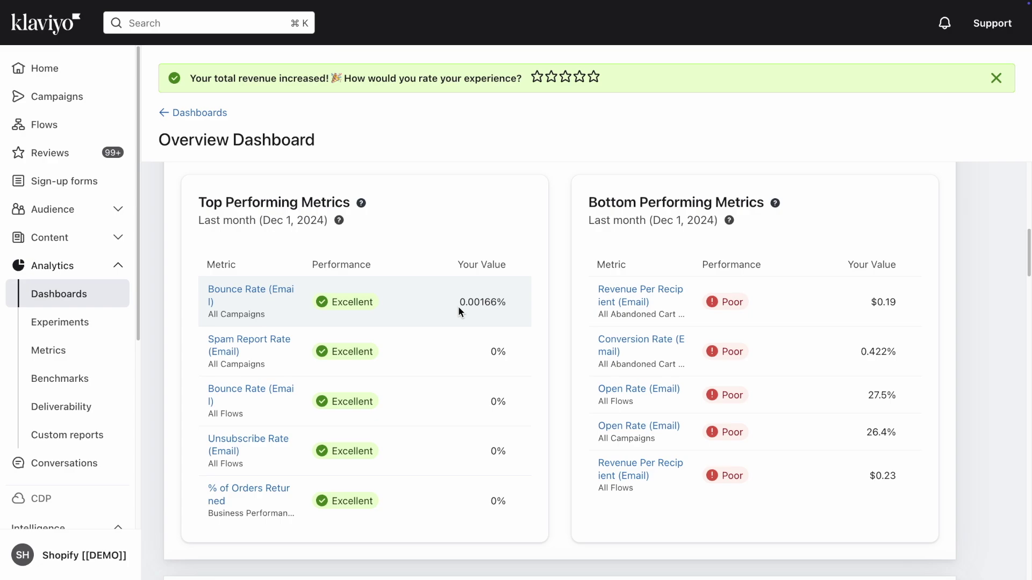
scroll(458, 311, up, 4)
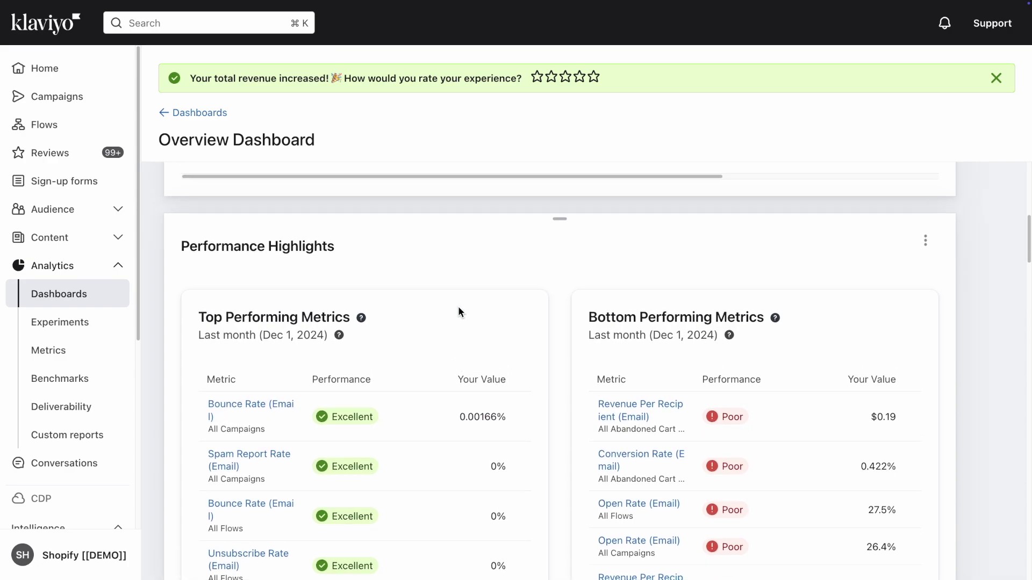
scroll(458, 310, up, 6)
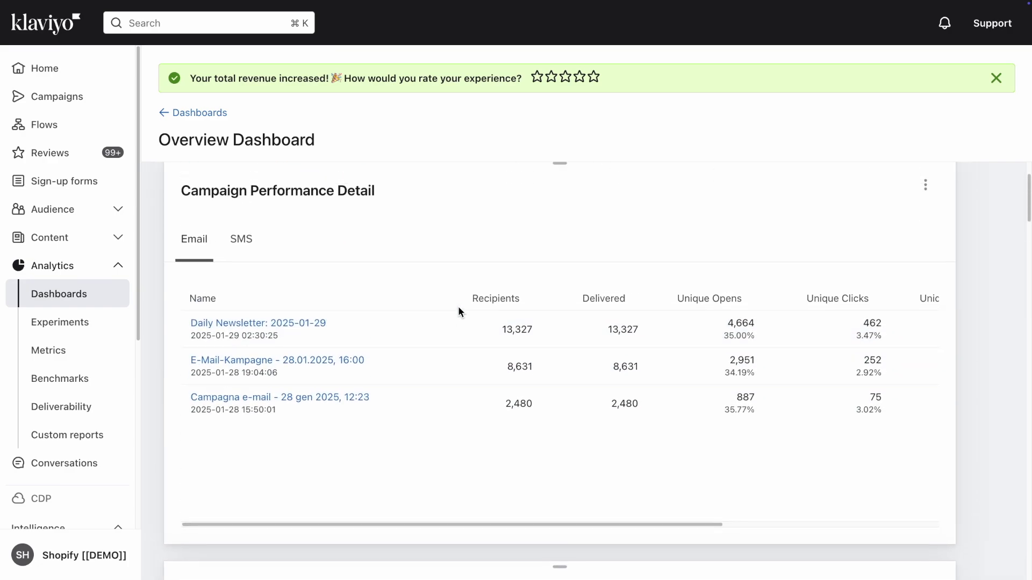
scroll(458, 310, up, 1)
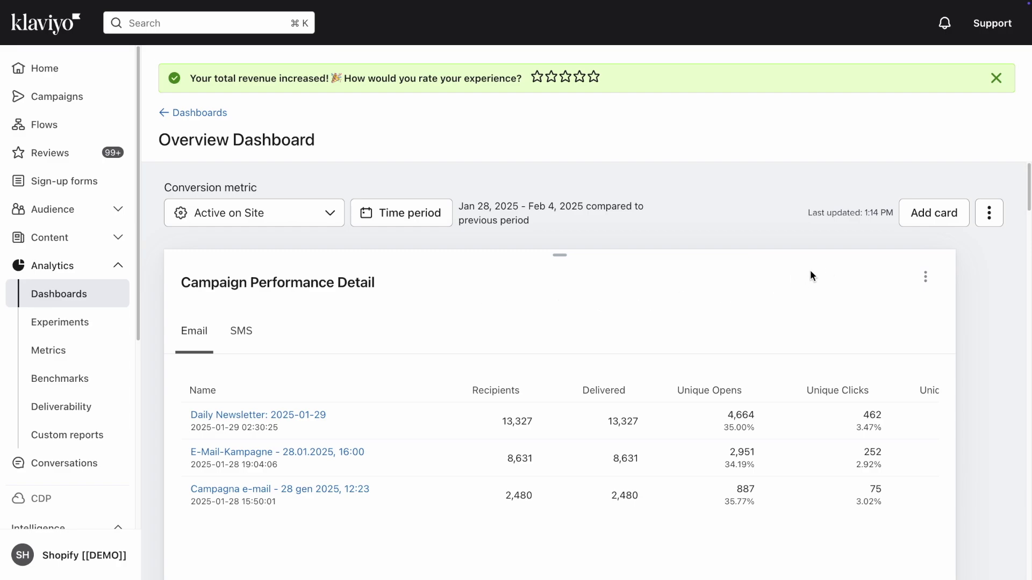
click(929, 227)
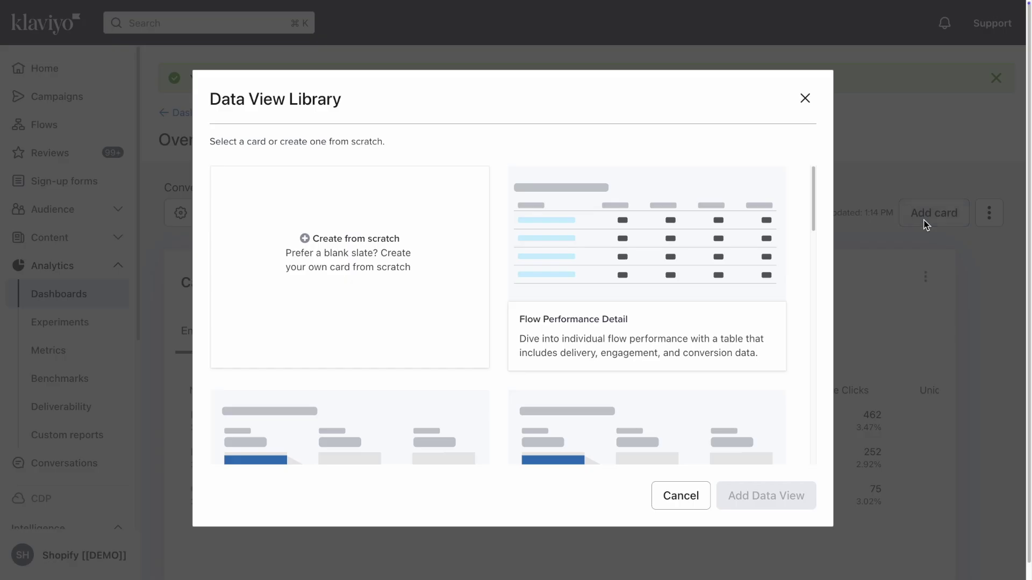
scroll(534, 243, down, 2)
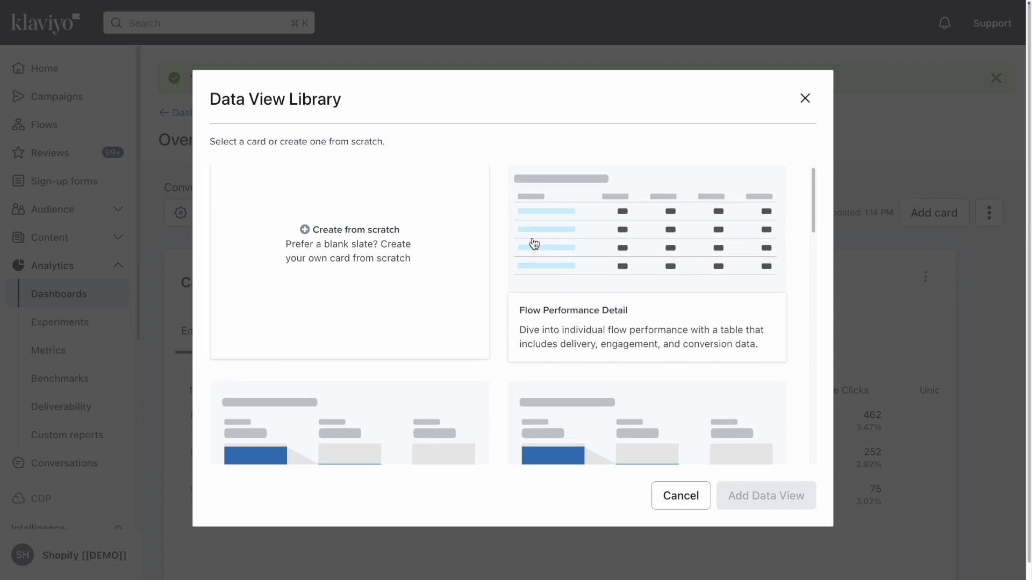
scroll(533, 244, down, 1)
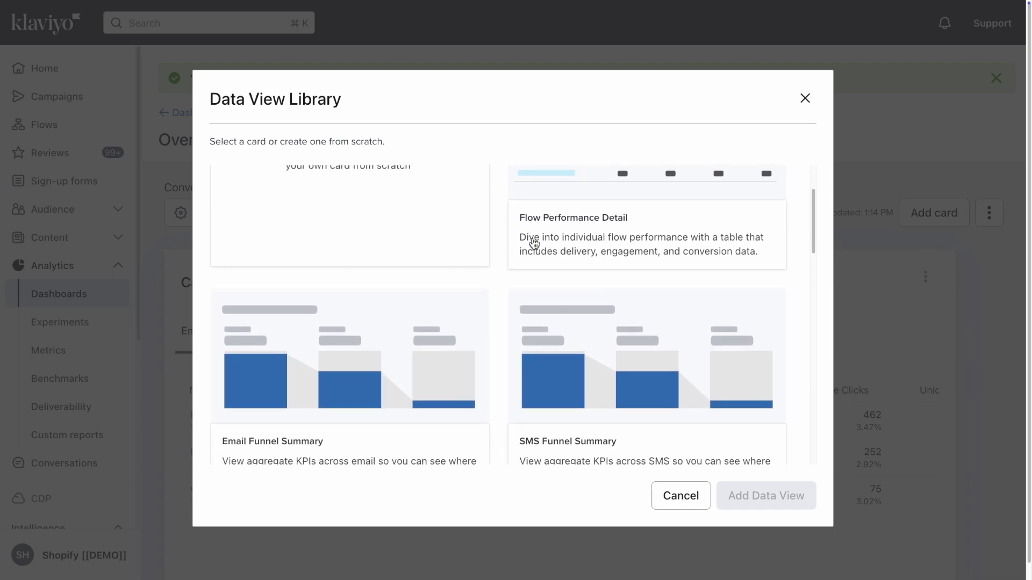
scroll(534, 244, up, 2)
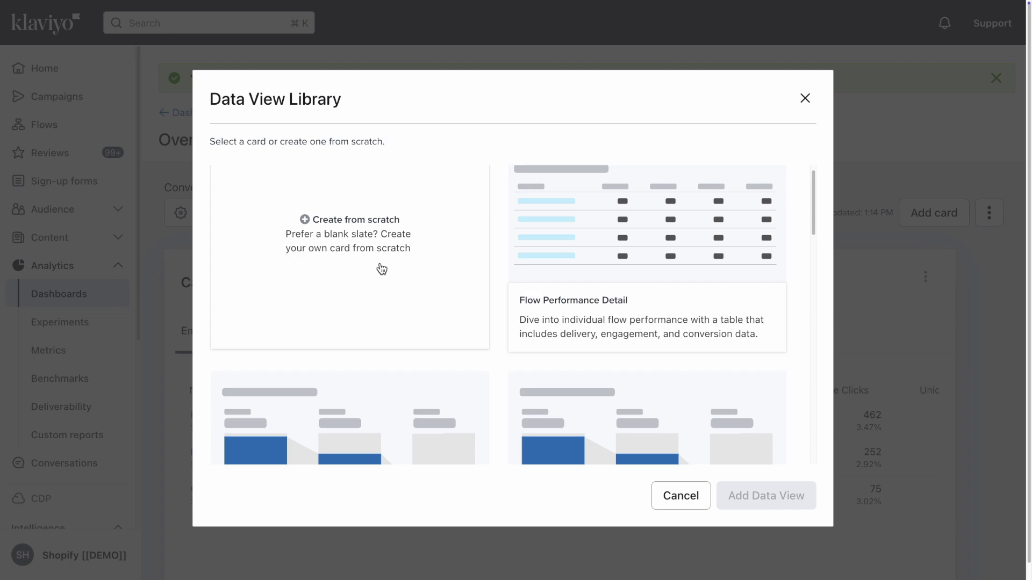
click(802, 99)
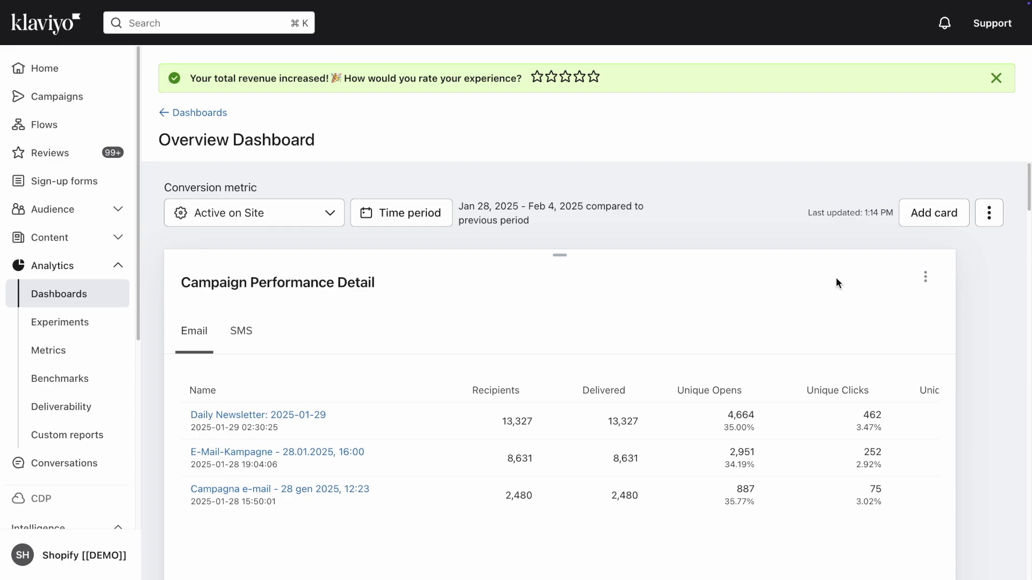
click(925, 276)
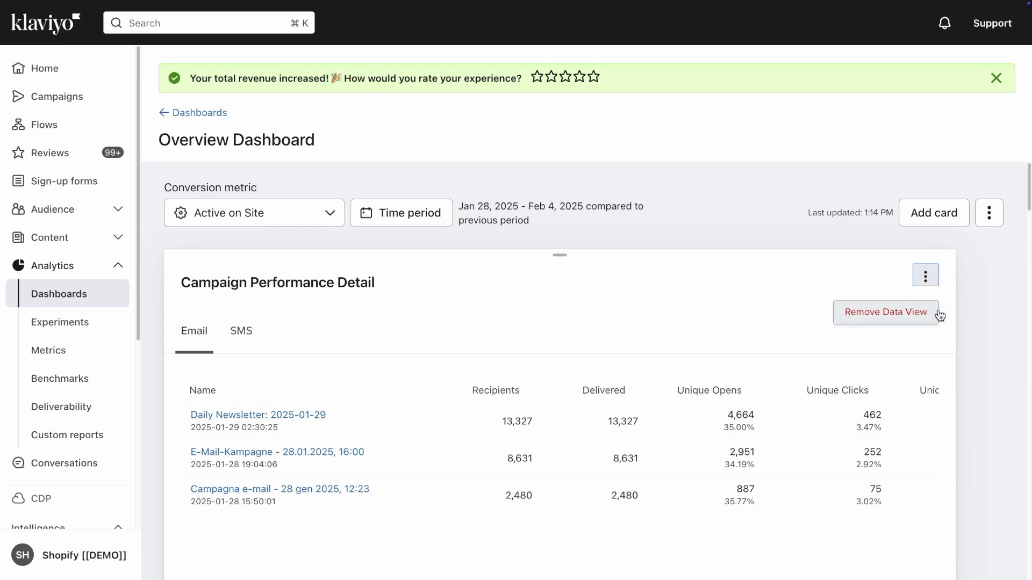
click(947, 281)
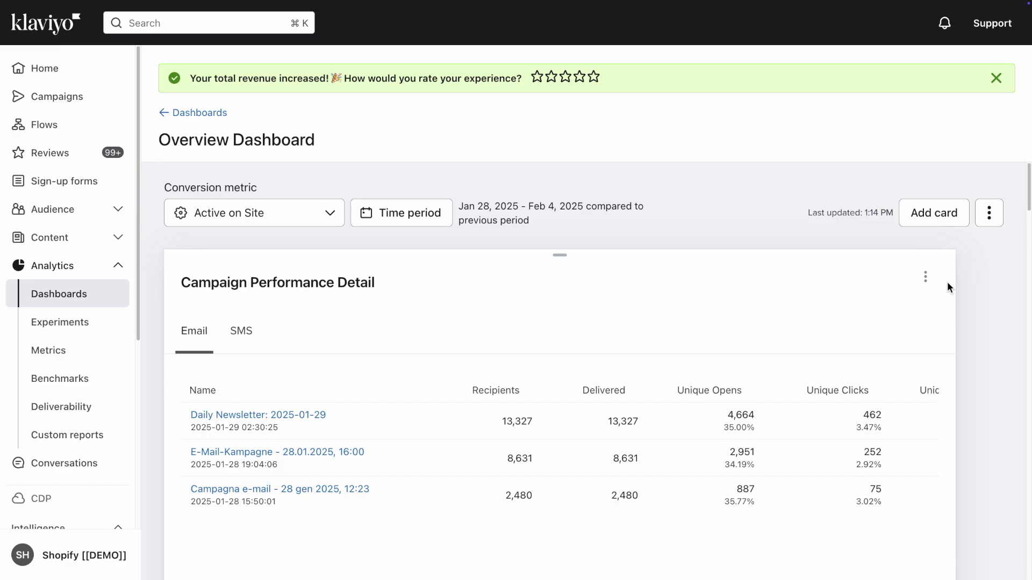
click(410, 225)
click(409, 227)
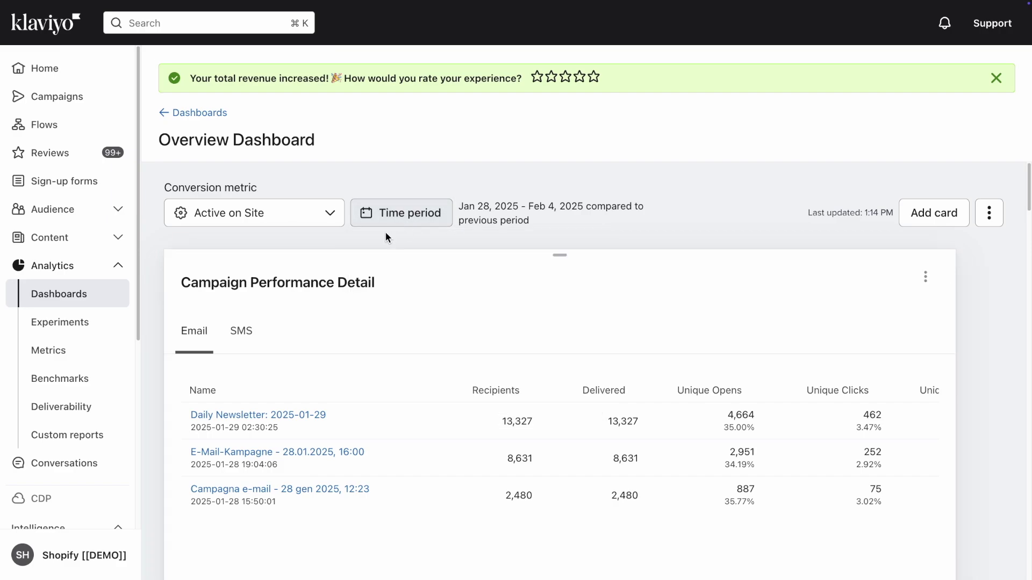
click(329, 216)
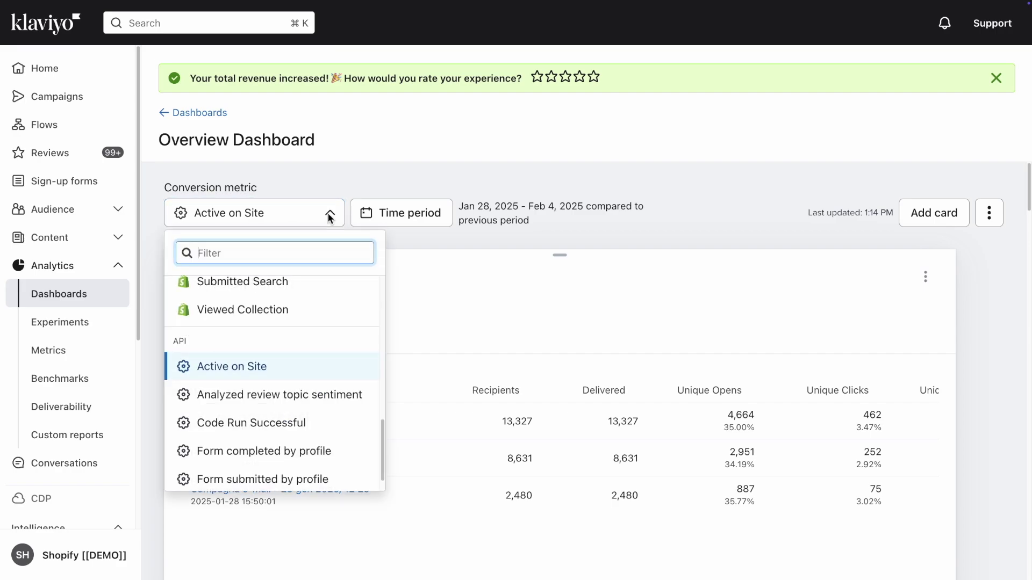
click(330, 217)
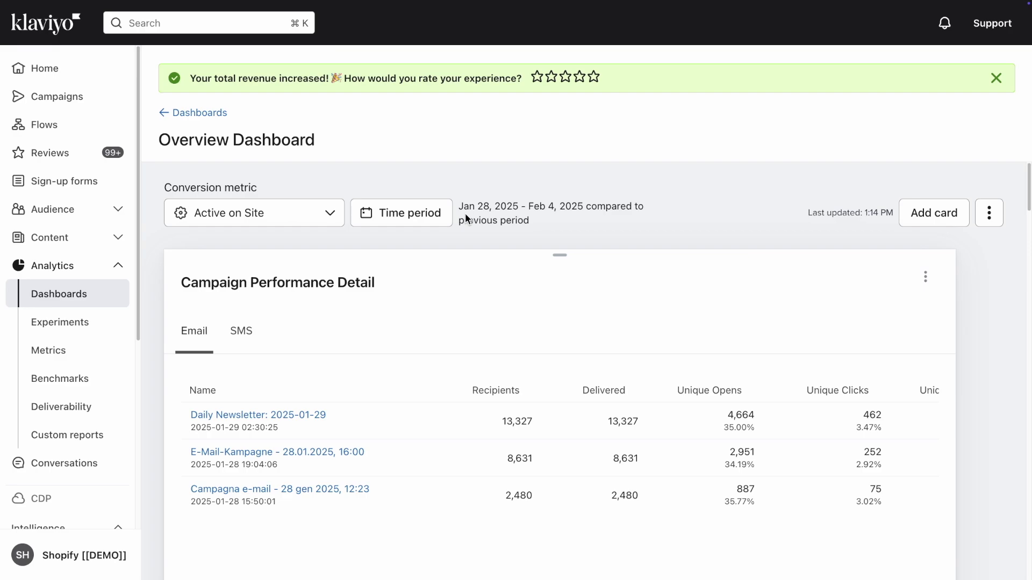
Step: Create a new dashboard named 'Flow Performance'
click(55, 303)
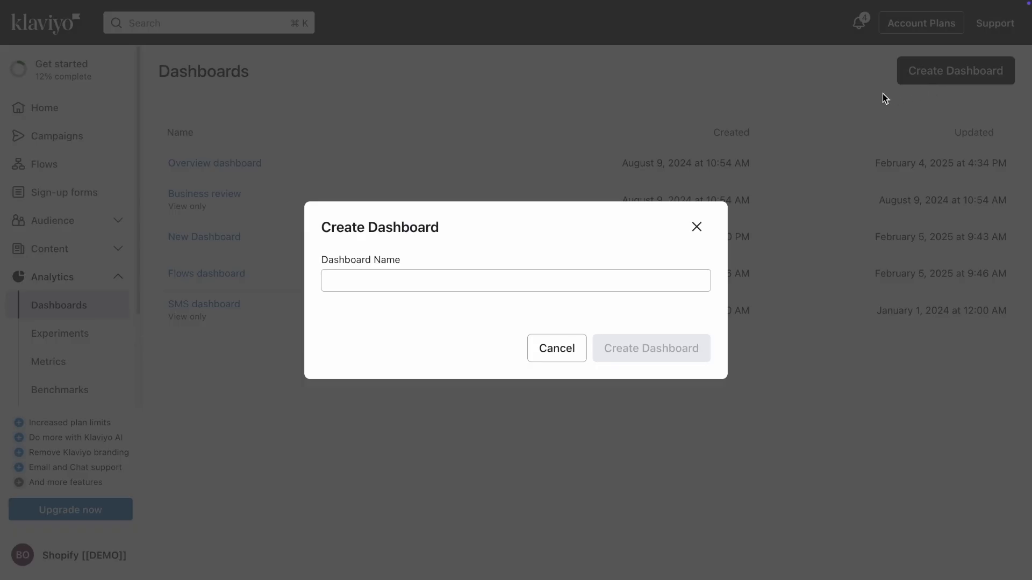
click(523, 280)
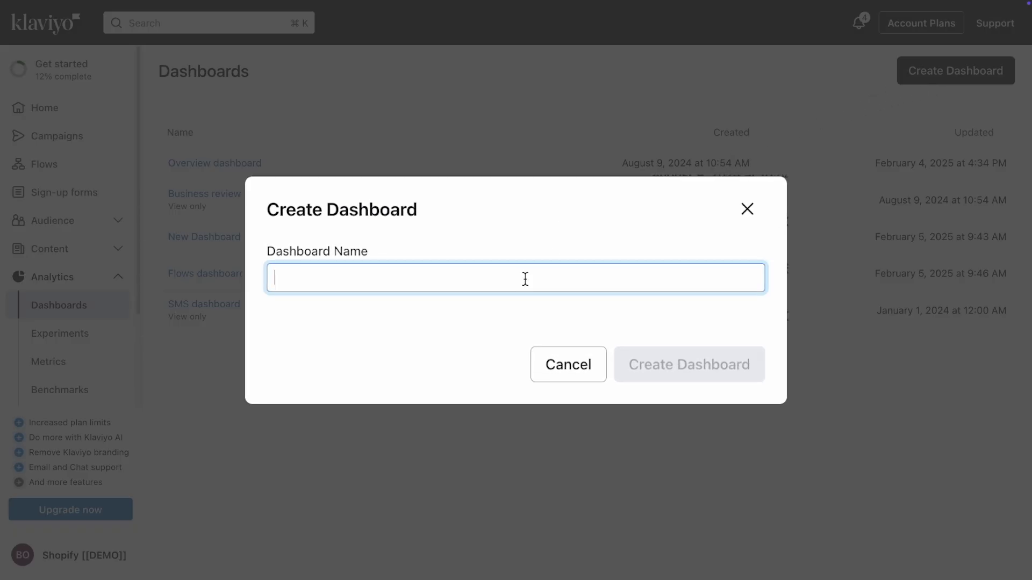
text(Flow Perfo)
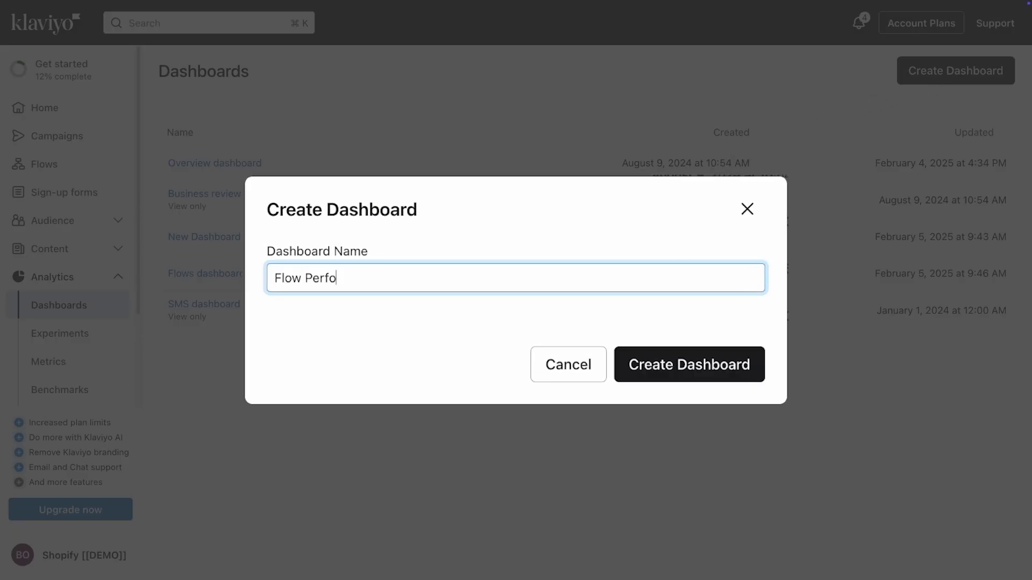
text(rmance)
click(667, 372)
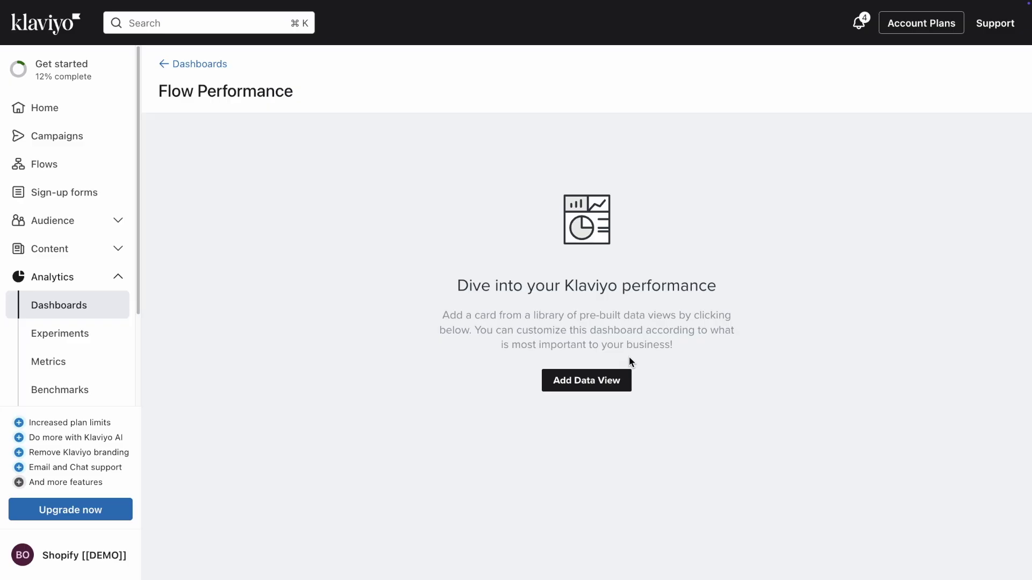
Step: Add the Flow Performance Detail card to the new dashboard, then go to Experiments
click(595, 394)
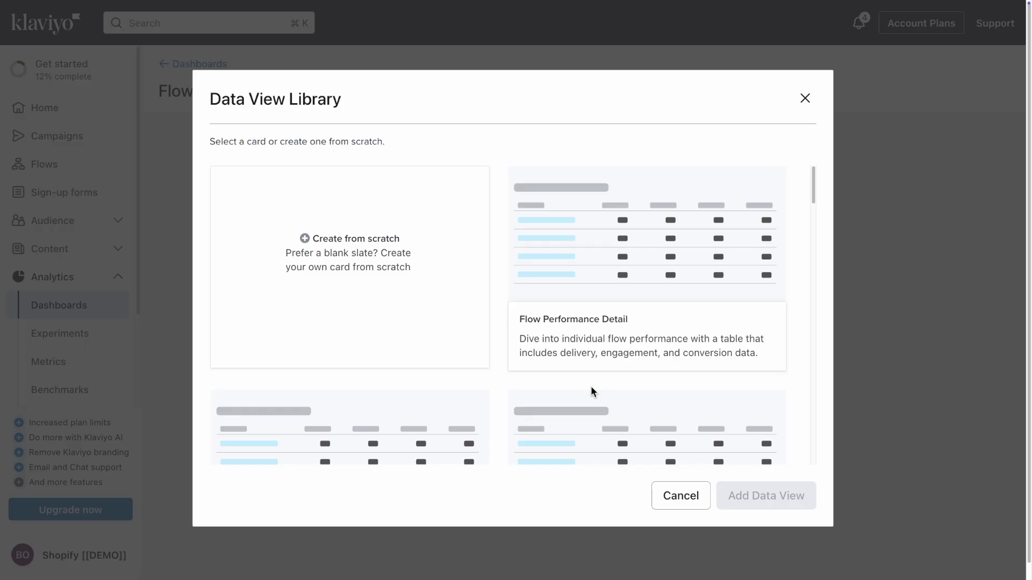
click(664, 326)
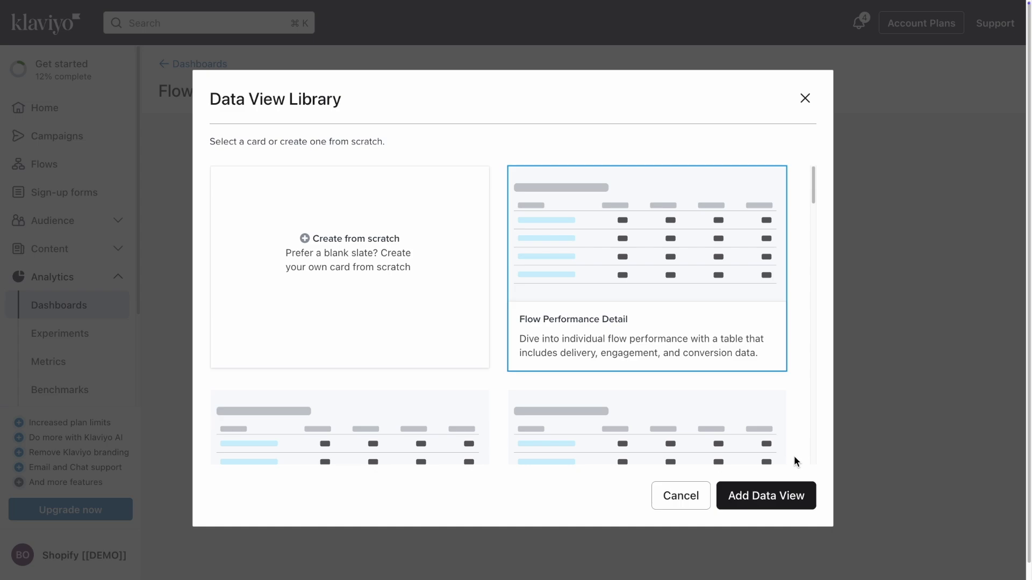
click(762, 508)
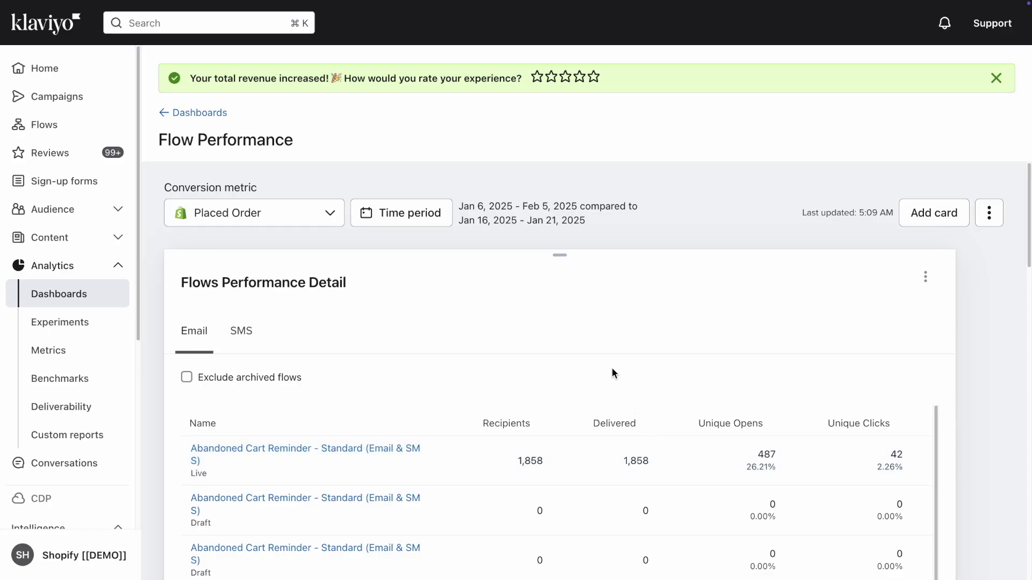
scroll(611, 370, down, 2)
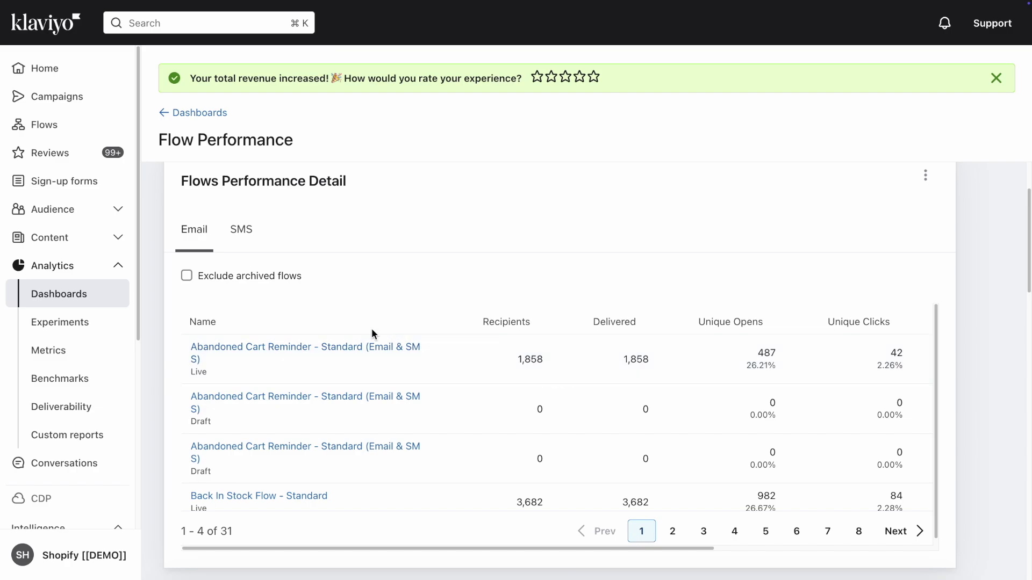
click(106, 333)
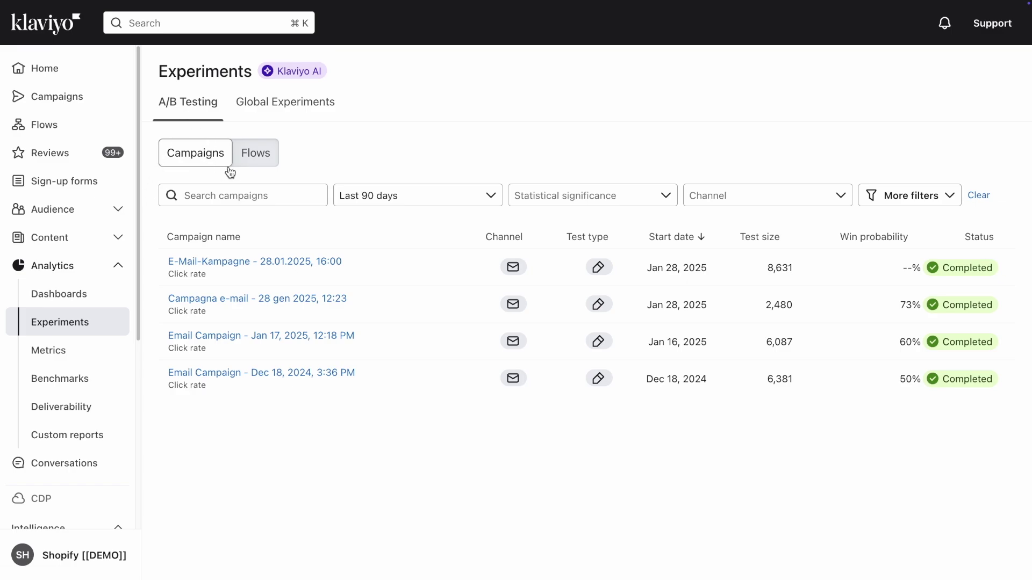
Step: Compare the Flows and Campaigns A/B tests, then go to the Metrics page
click(254, 166)
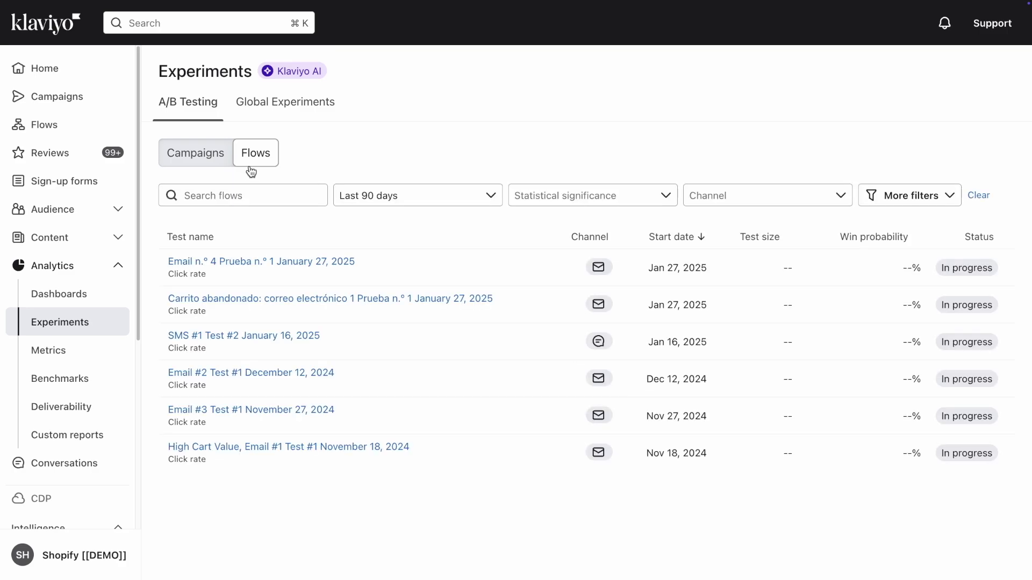
click(207, 170)
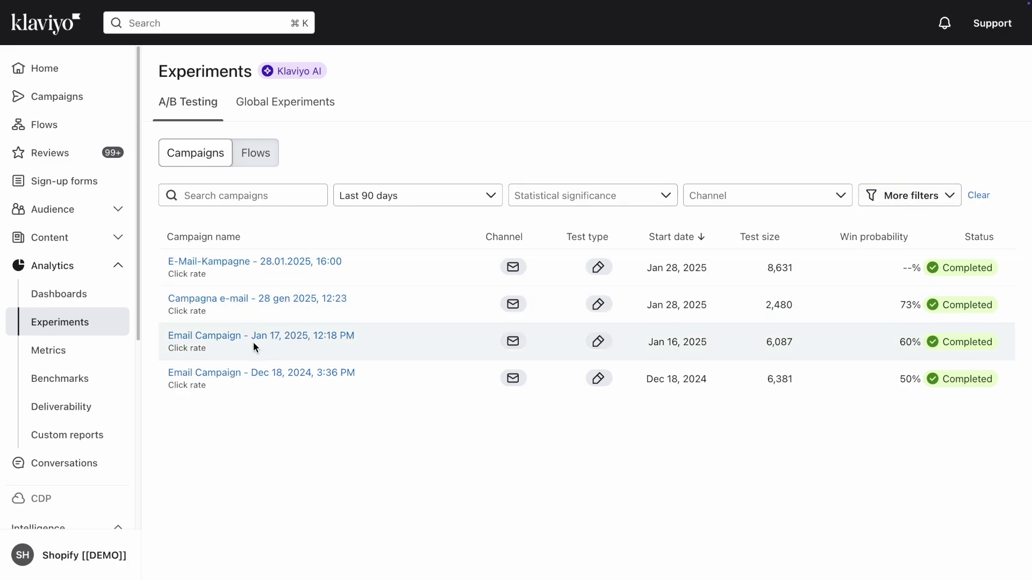
click(85, 362)
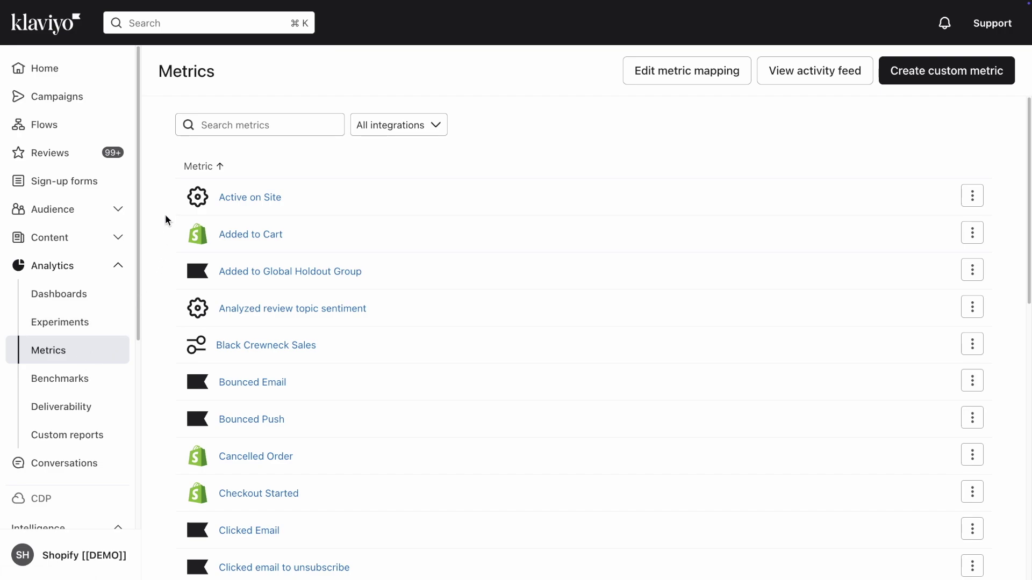
Step: Search the metrics for 'Placed' and open the Placed Order metric
scroll(166, 214, down, 2)
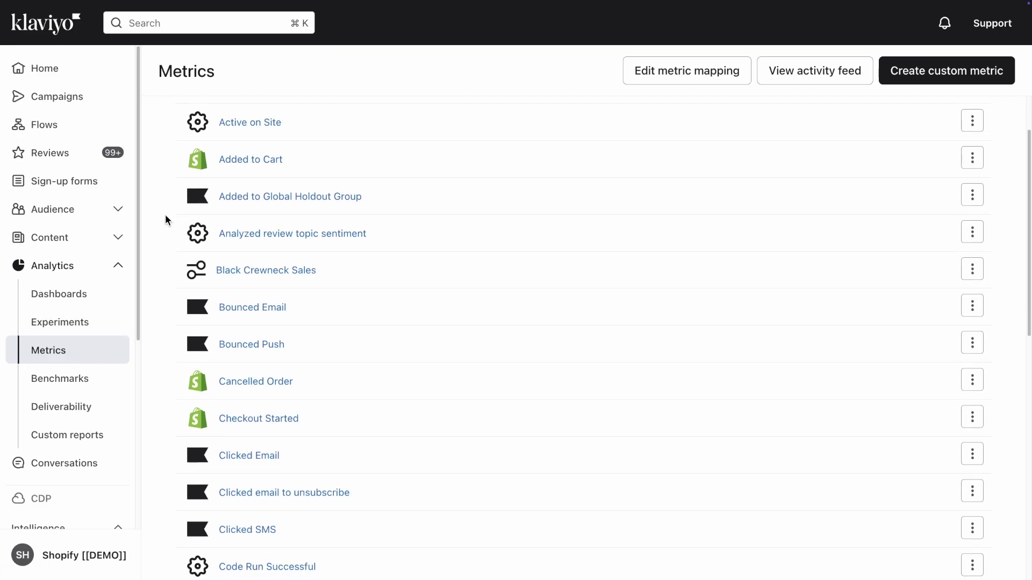
scroll(166, 218, up, 2)
scroll(166, 214, up, 1)
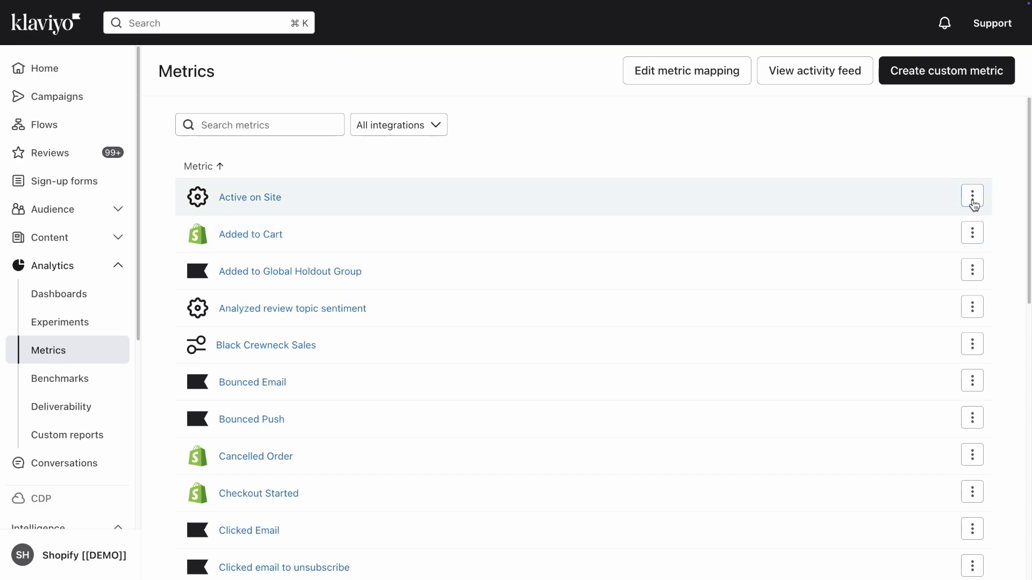
click(973, 202)
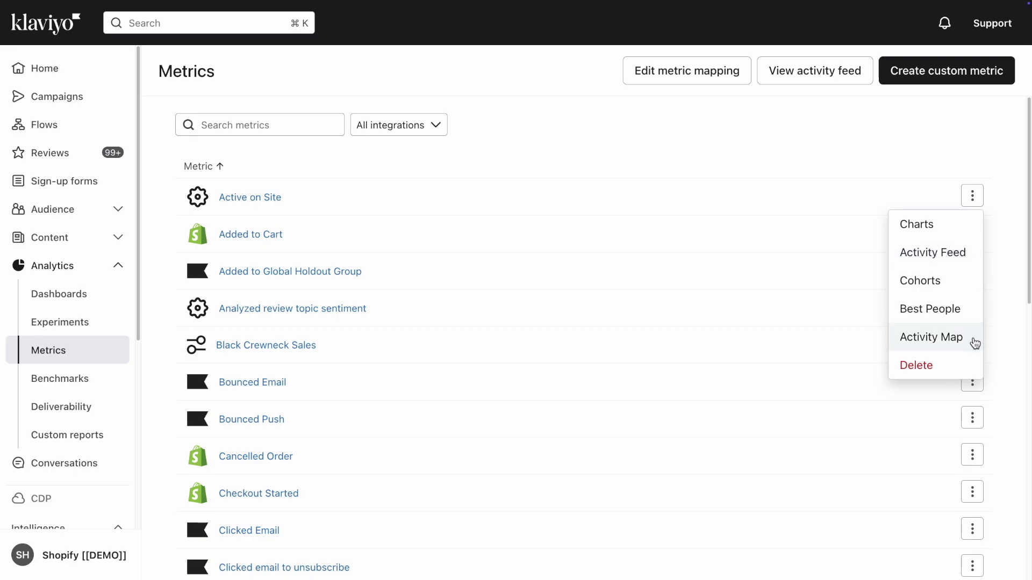
click(1008, 273)
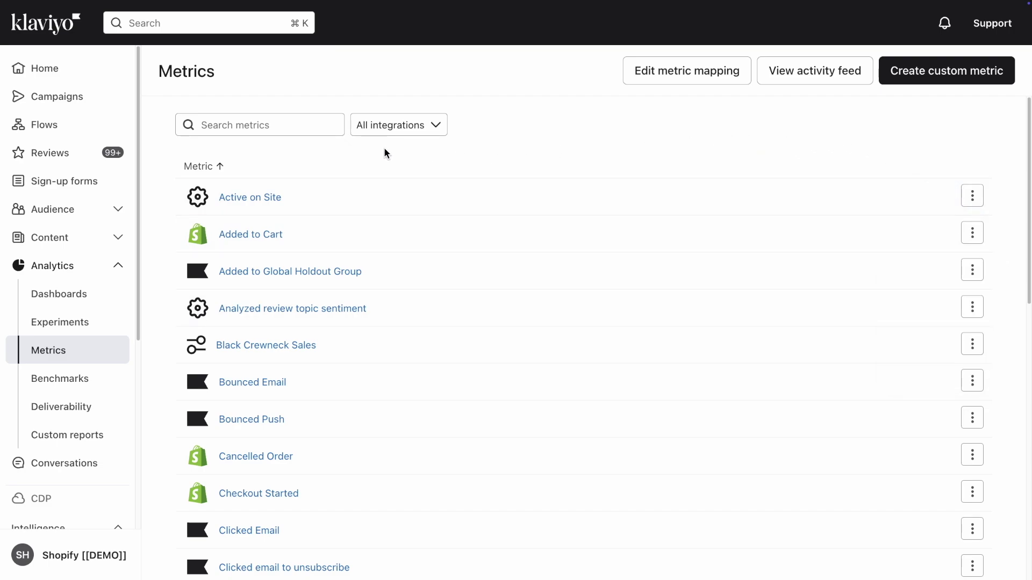
click(279, 127)
text(Placed)
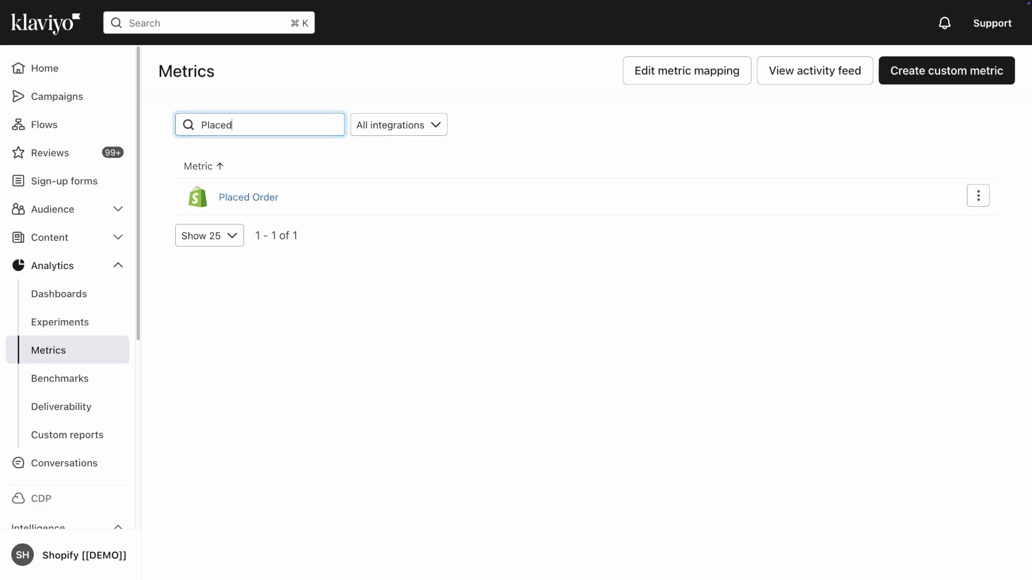
click(272, 204)
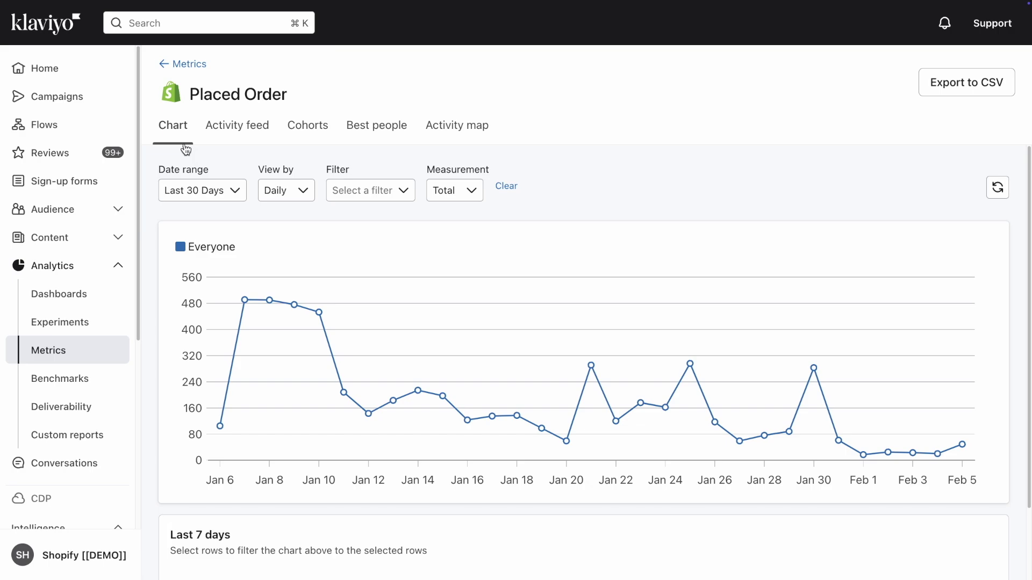
Step: Read daily values on the Placed Order 30-day chart, then switch to its Activity feed
scroll(153, 208, down, 2)
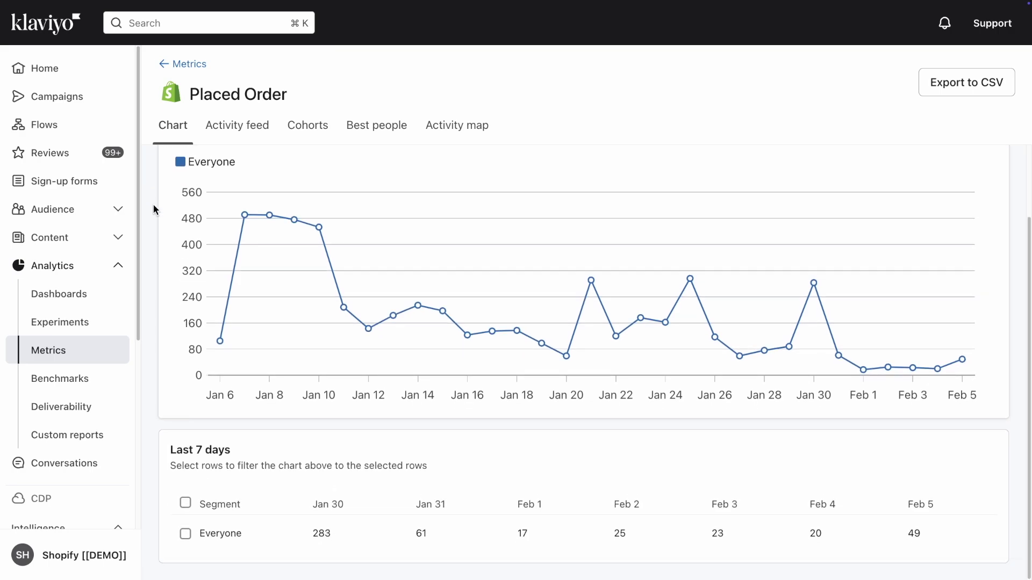
scroll(154, 285, up, 2)
scroll(154, 286, up, 1)
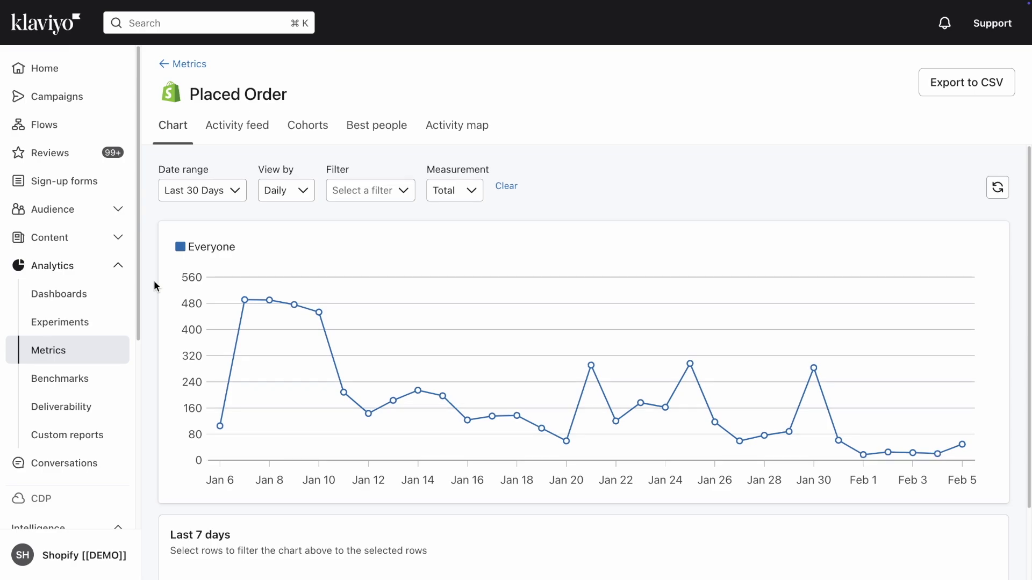
mouse_move(244, 302)
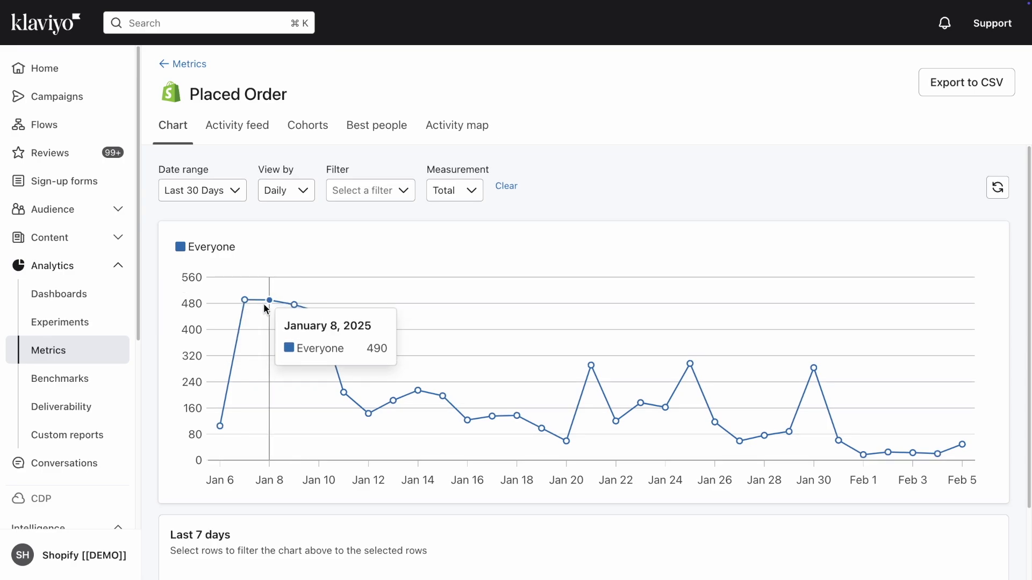
mouse_move(296, 308)
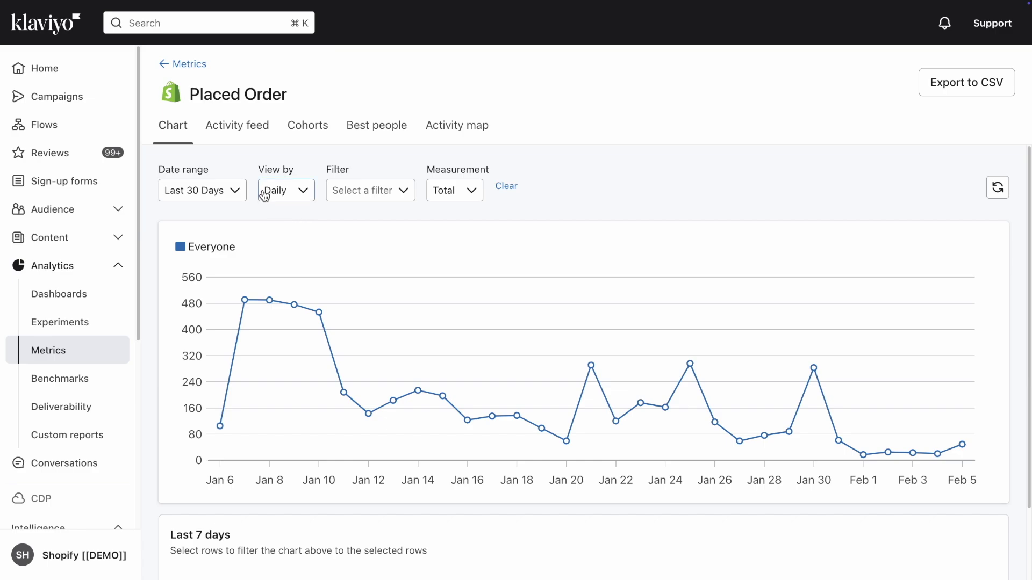
click(248, 139)
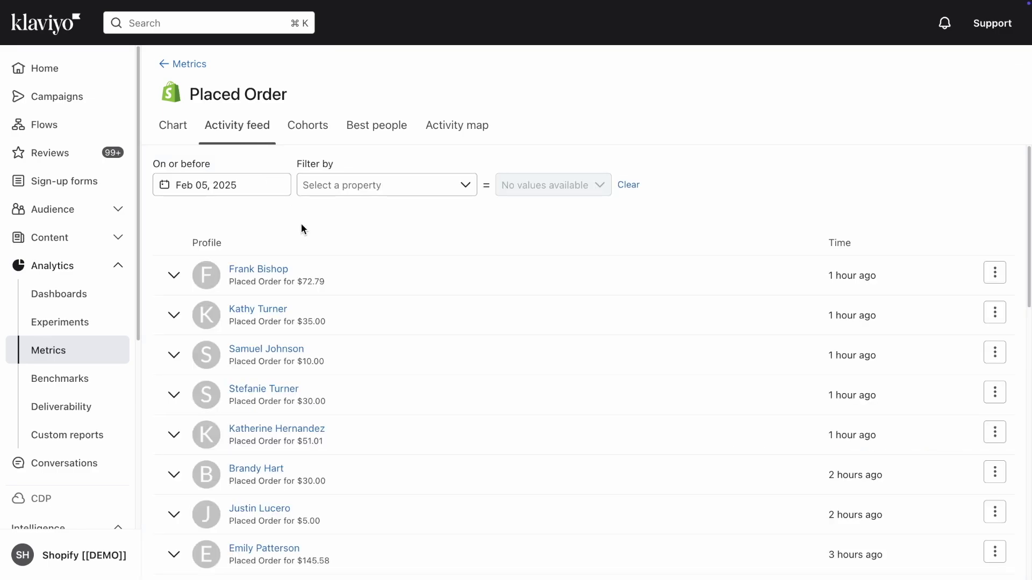
Step: Scroll through the Placed Order activity feed, then switch to the Cohorts heatmap
scroll(306, 234, down, 1)
scroll(306, 237, down, 3)
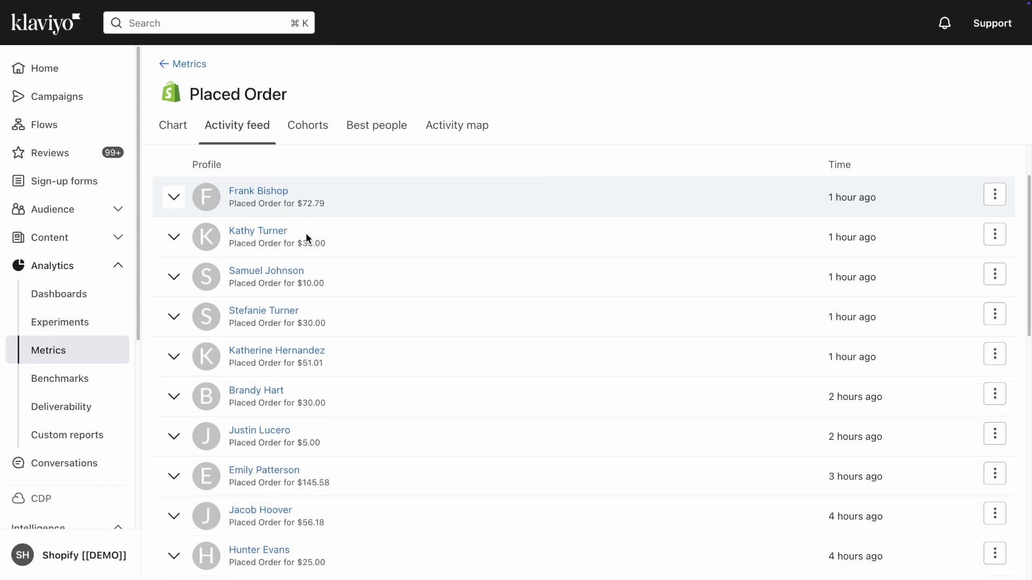
scroll(306, 233, down, 2)
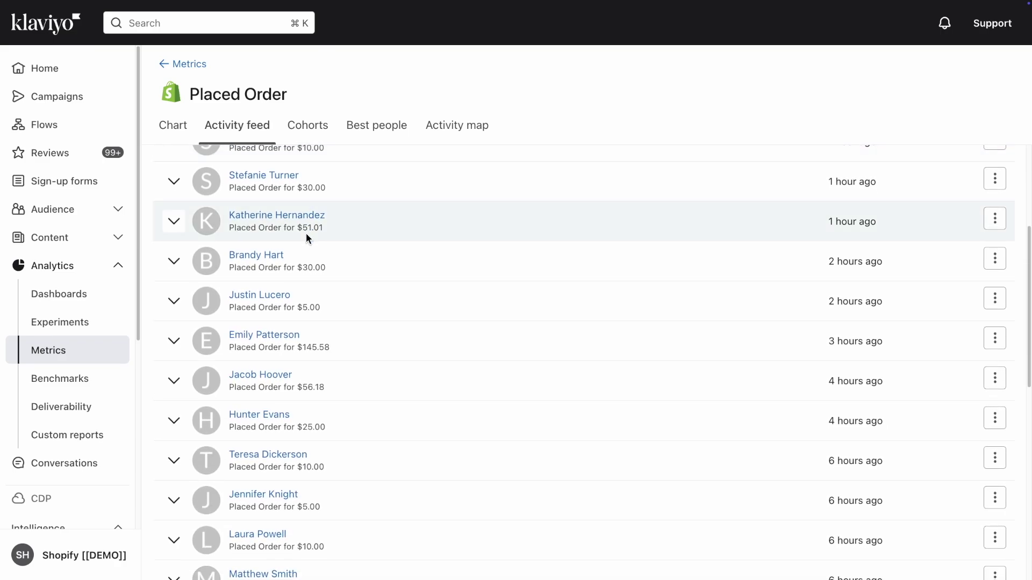
scroll(305, 234, up, 2)
scroll(305, 233, up, 3)
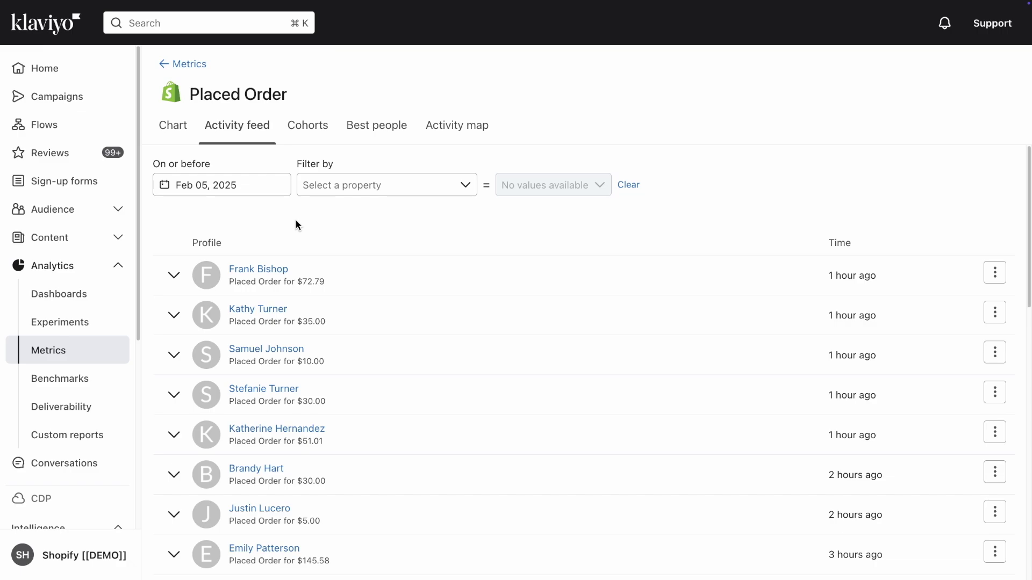
click(313, 139)
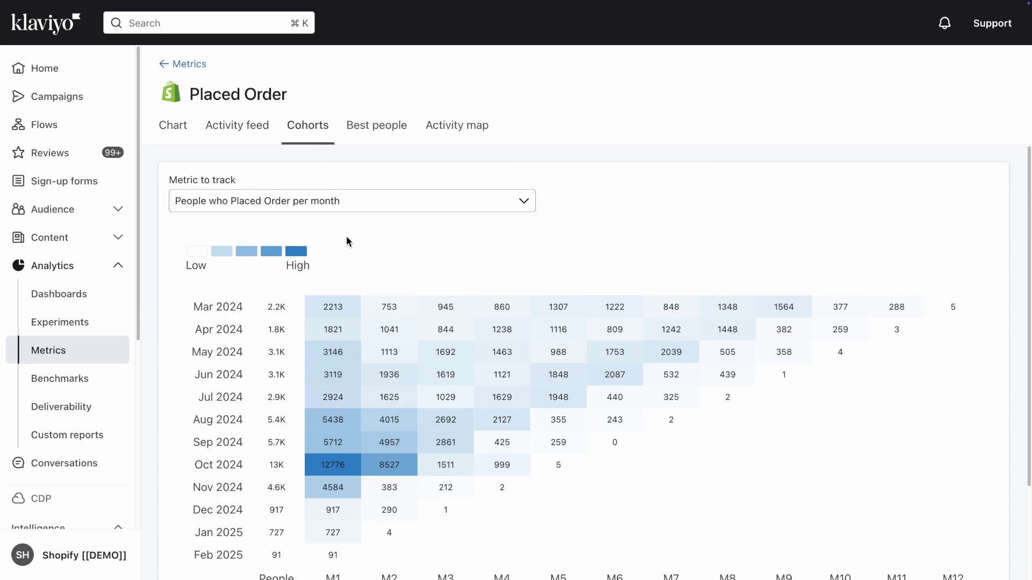
Step: Check the cohort metric-to-track choices unchanged, view Best people, then the Activity map
scroll(345, 252, down, 2)
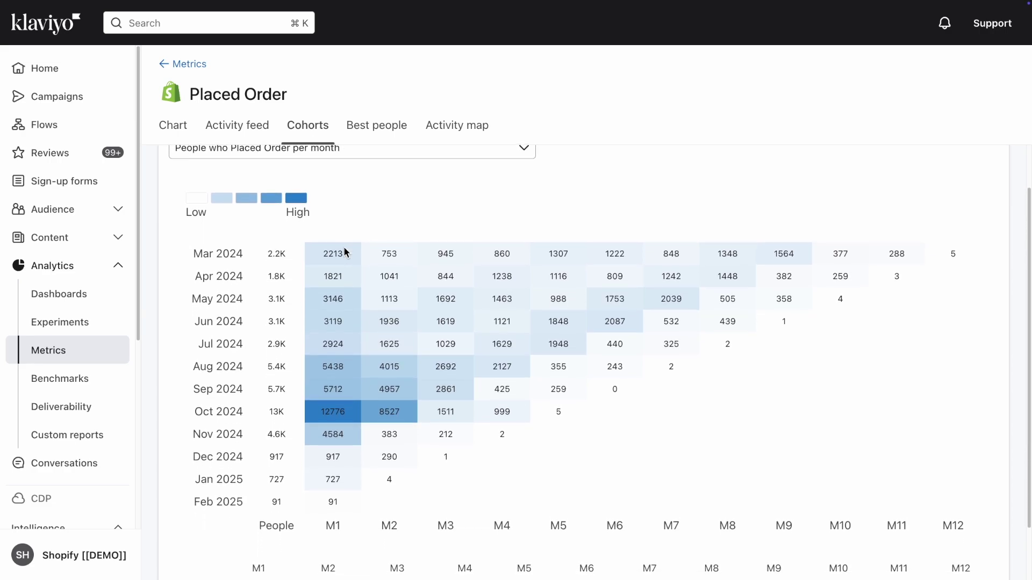
scroll(345, 252, up, 2)
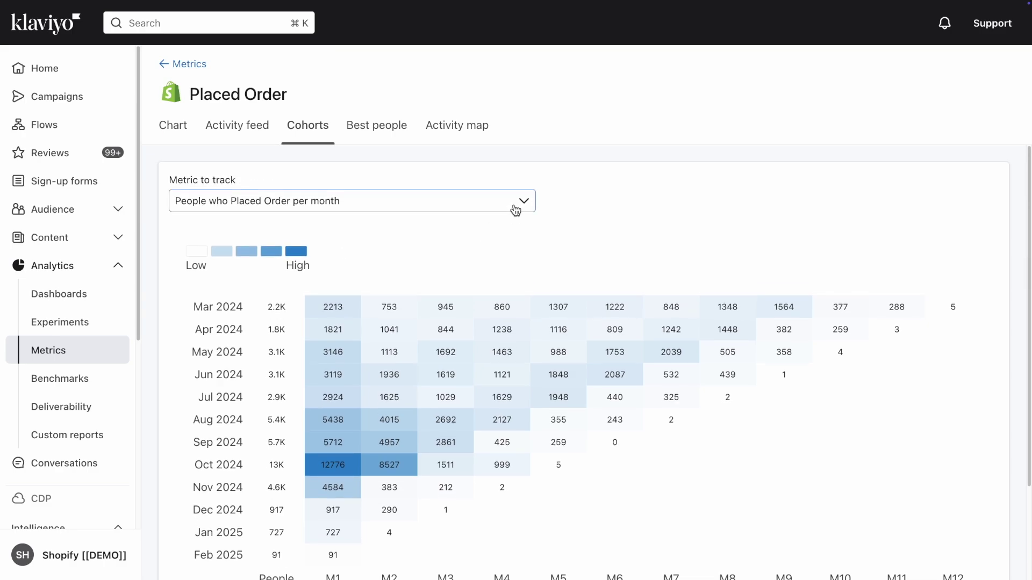
click(514, 206)
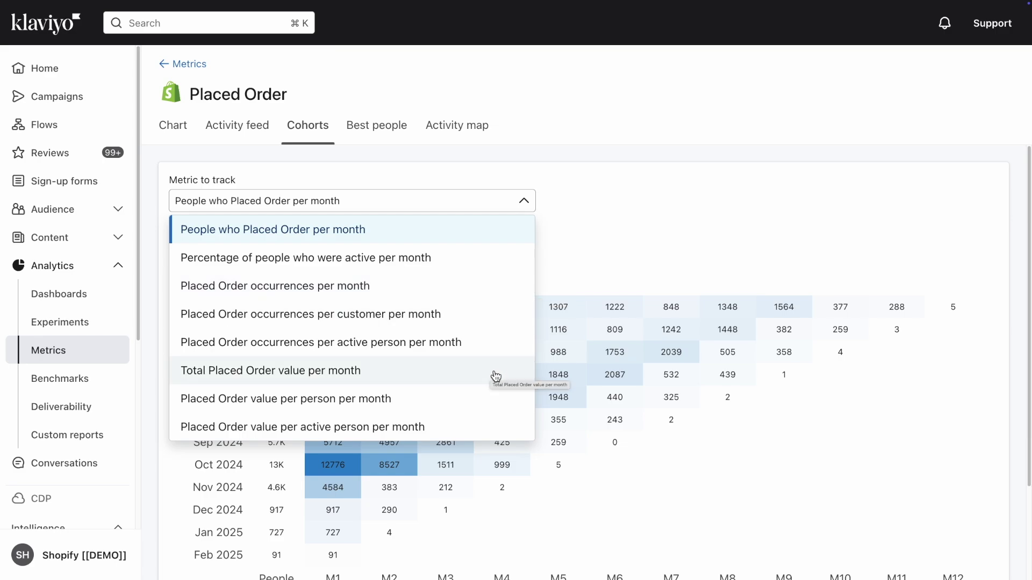
click(570, 246)
click(399, 132)
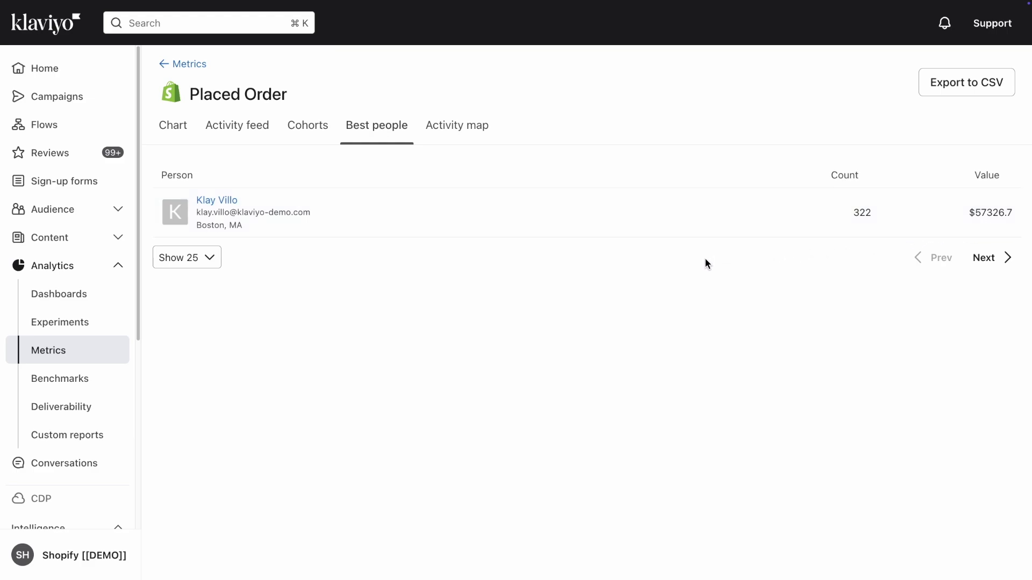
click(461, 141)
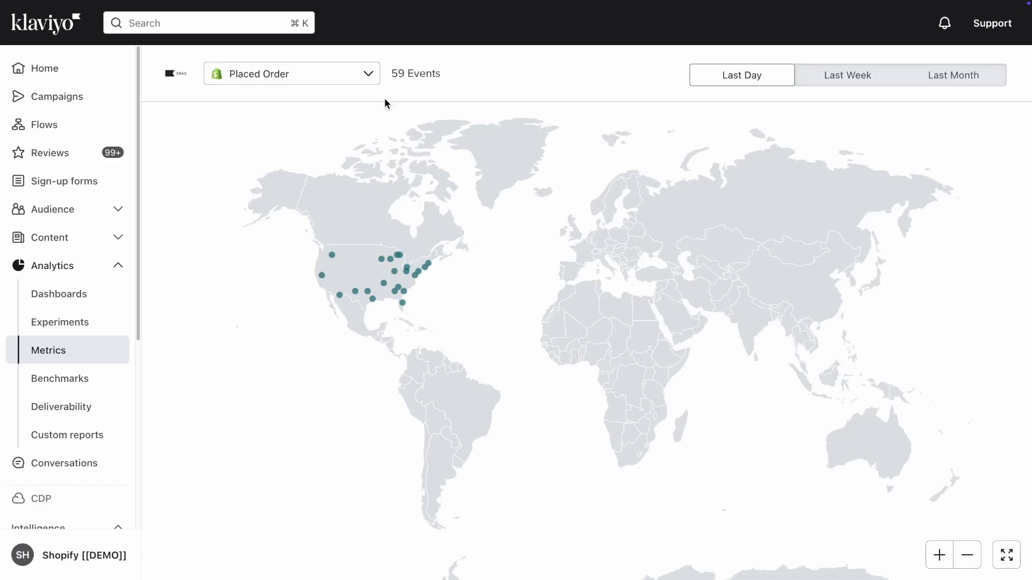
Step: Inspect the 59 Placed Order events plotted across the United States on the Activity map
mouse_move(396, 262)
mouse_move(430, 269)
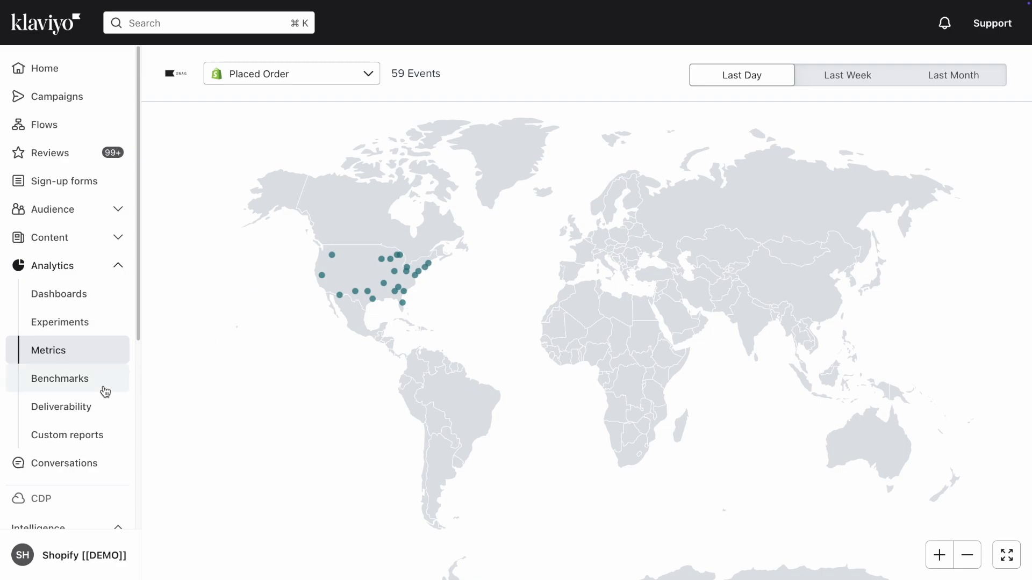
Step: View the Benchmarks overview, then open account Settings from the account menu
click(104, 390)
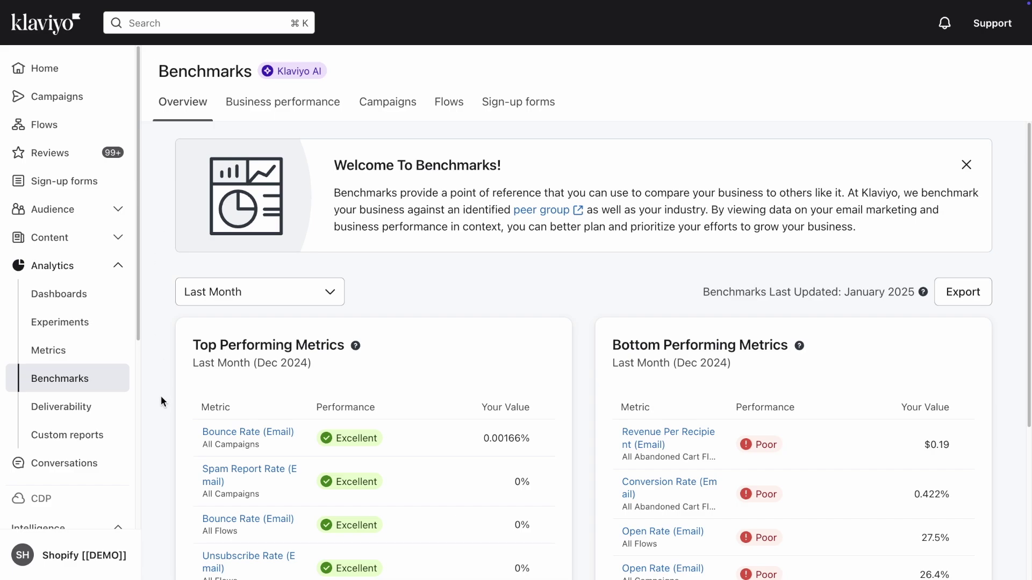
click(112, 559)
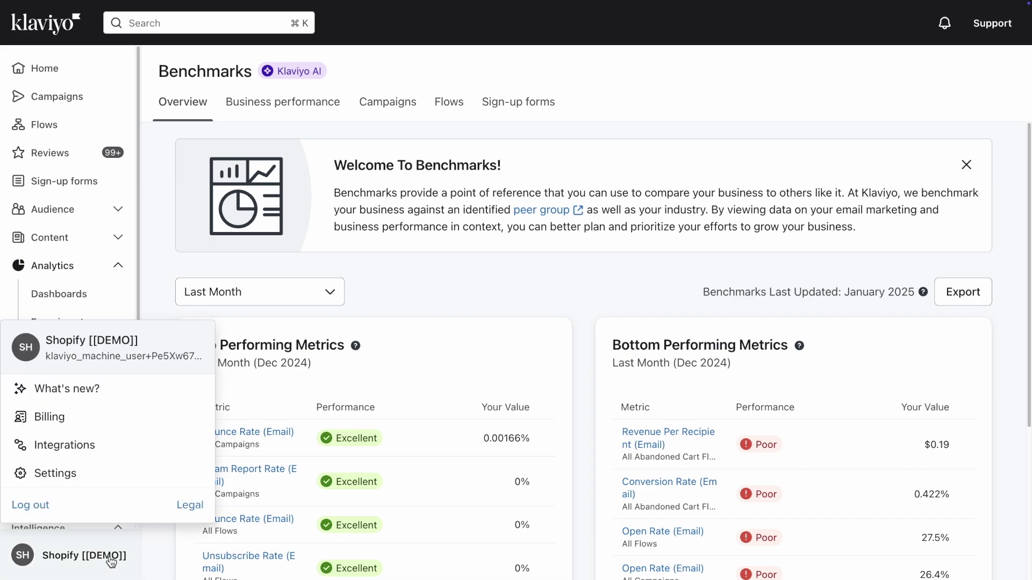
click(87, 485)
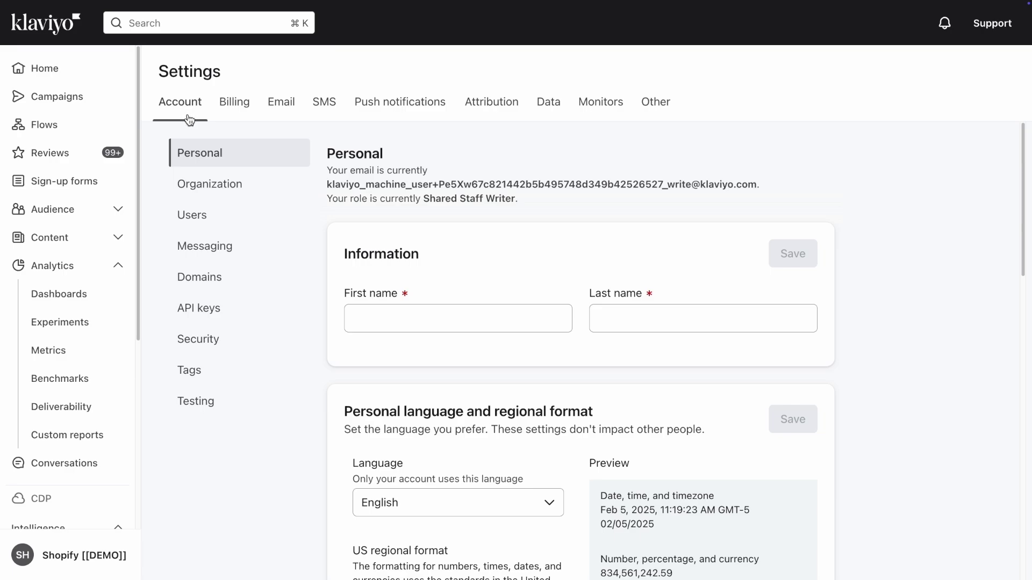
Step: Open the Organization settings and scroll down to the industry information
click(219, 199)
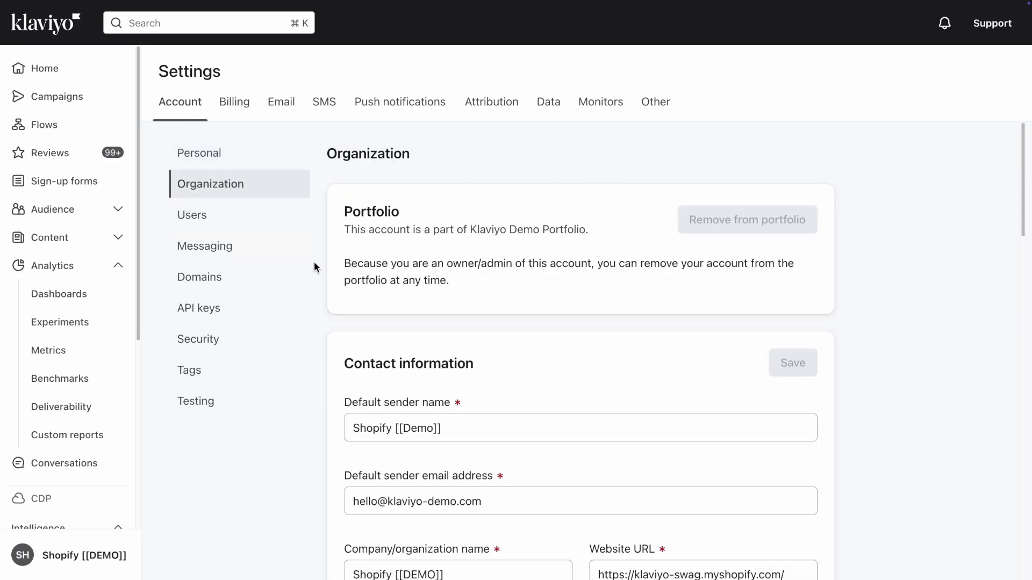
scroll(317, 286, down, 3)
scroll(318, 282, down, 9)
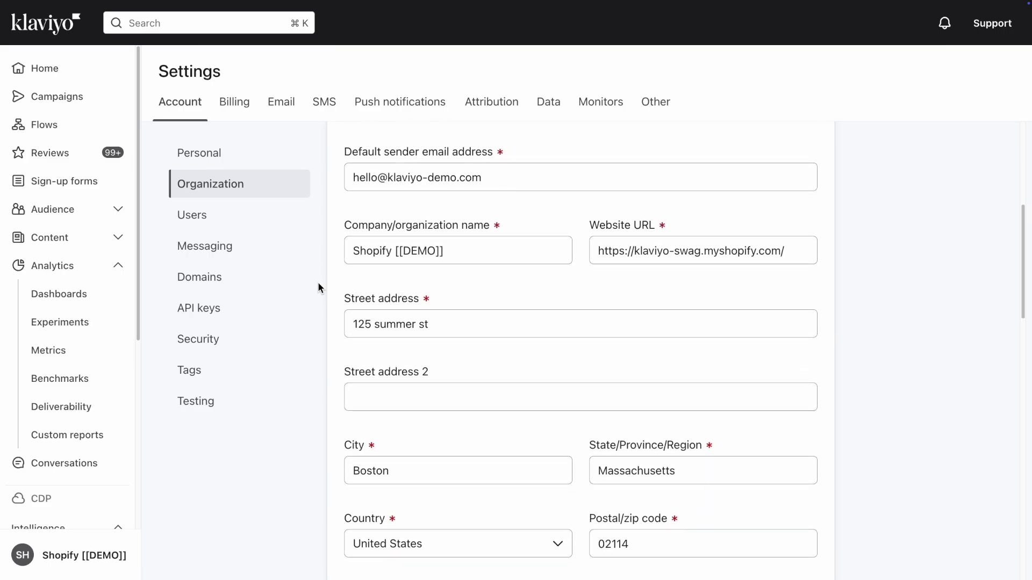
scroll(318, 282, down, 10)
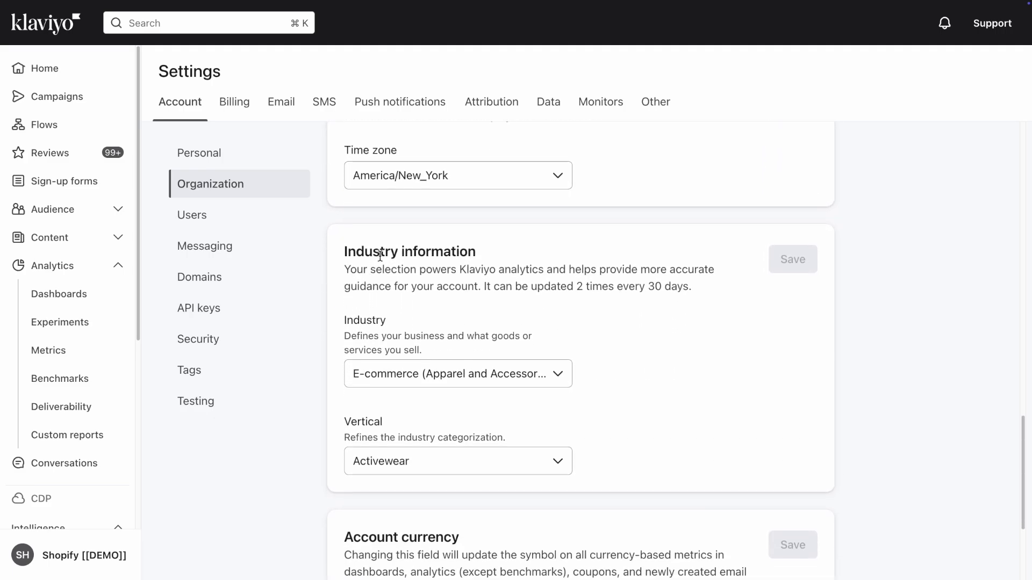
Step: View the Industry options, keep E-commerce (Apparel and Accessories) unchanged, then go to Benchmarks
click(481, 388)
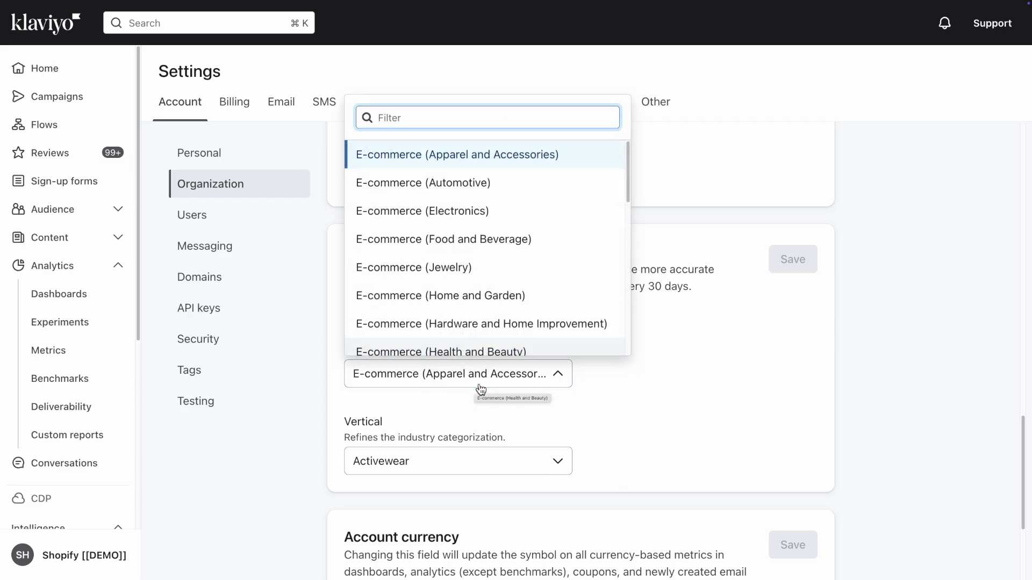
click(481, 388)
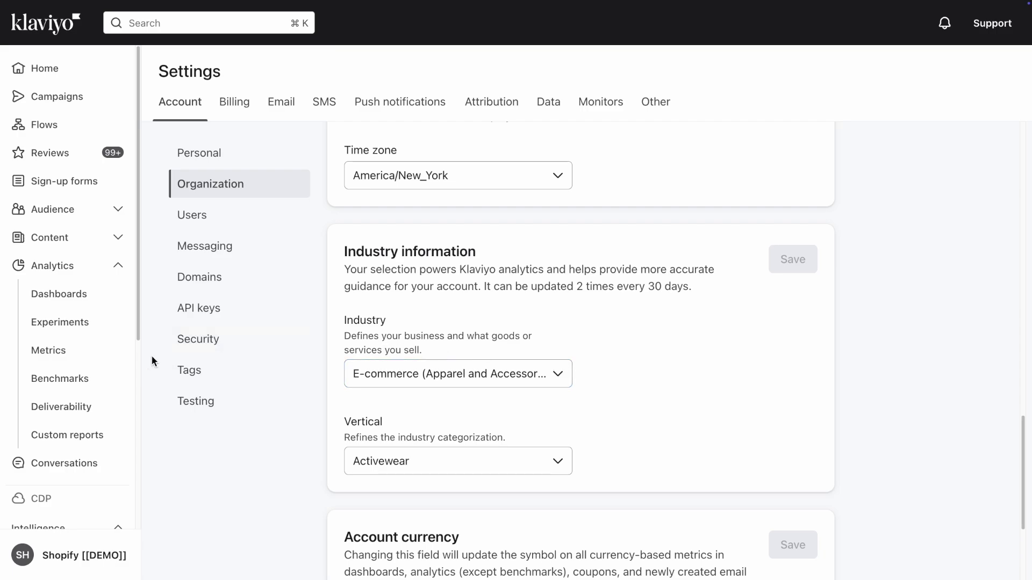
click(95, 388)
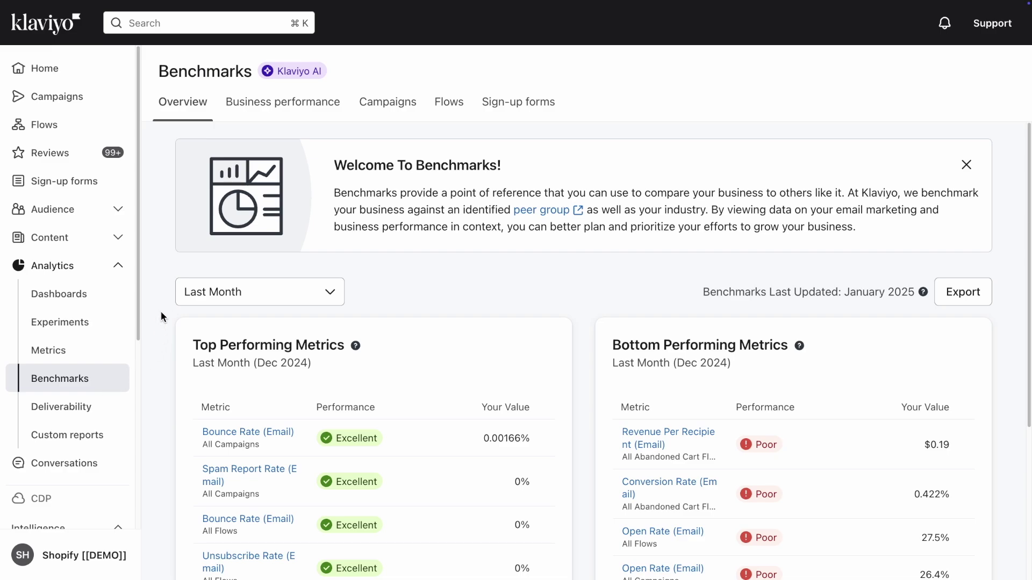
Step: Scroll through Dec 2024's top and bottom performing metrics, such as Bounce Rate rated Excellent
scroll(160, 312, down, 3)
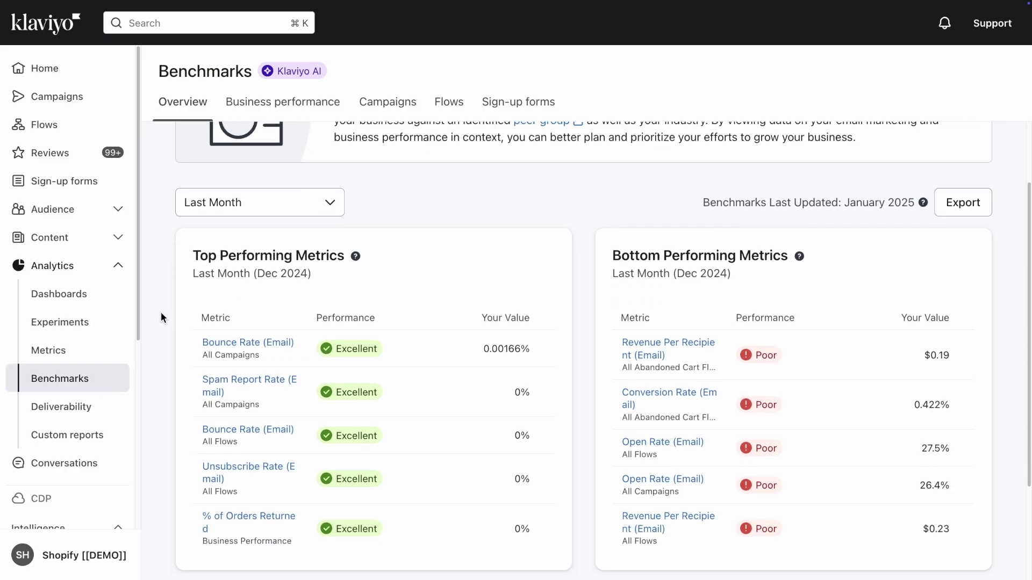
scroll(161, 316, down, 2)
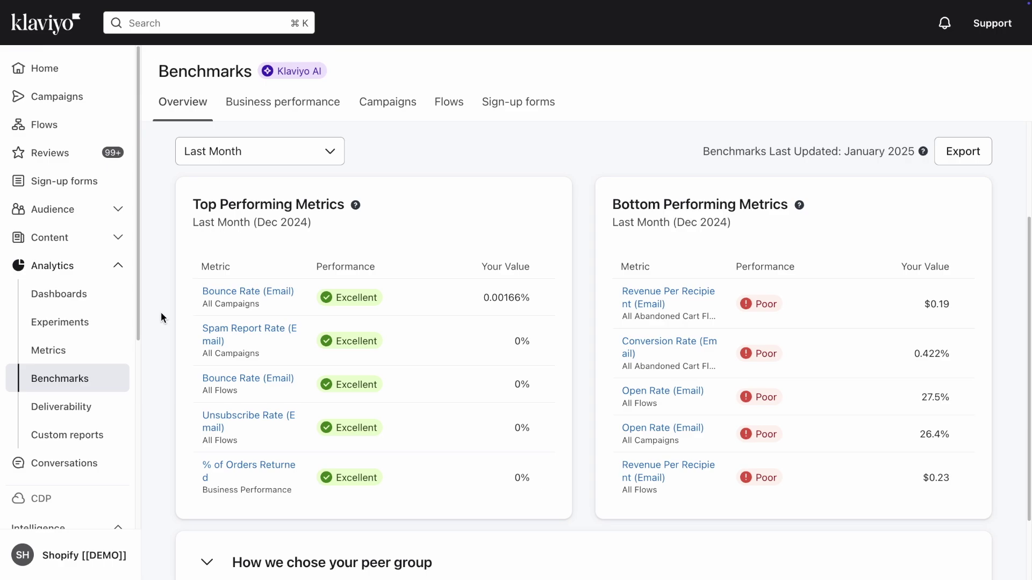
scroll(160, 311, up, 1)
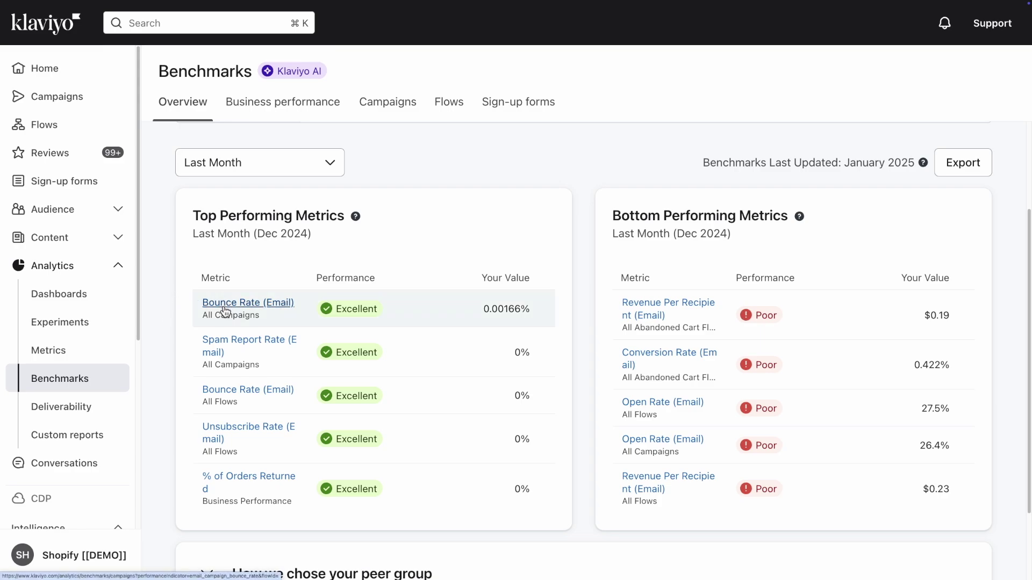
scroll(160, 254, up, 2)
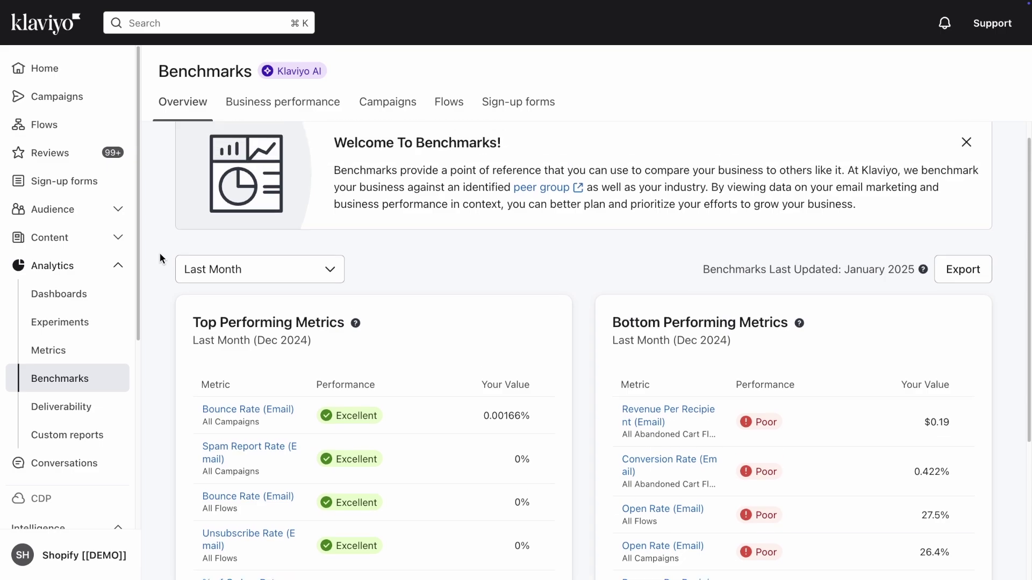
scroll(160, 253, up, 1)
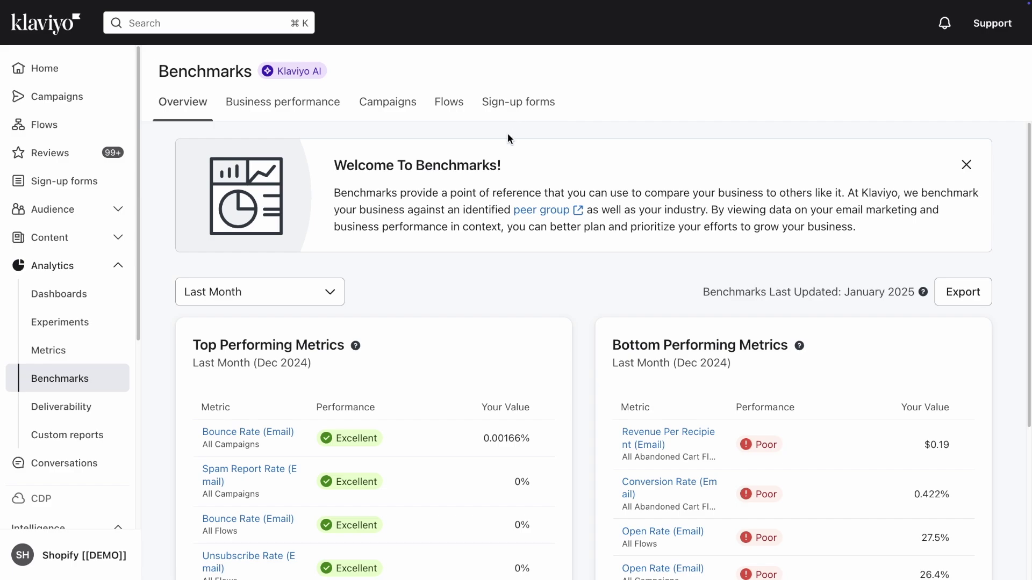
Step: Review the Campaigns tab's Q4 2024 Email Performance table, then show Open Rate as a bar graph
click(393, 117)
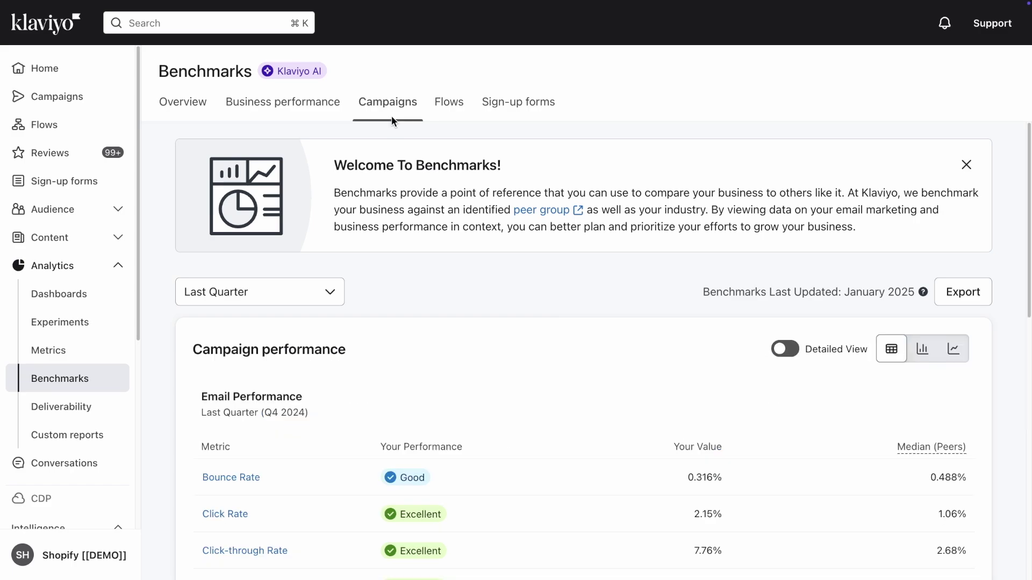
scroll(434, 302, down, 2)
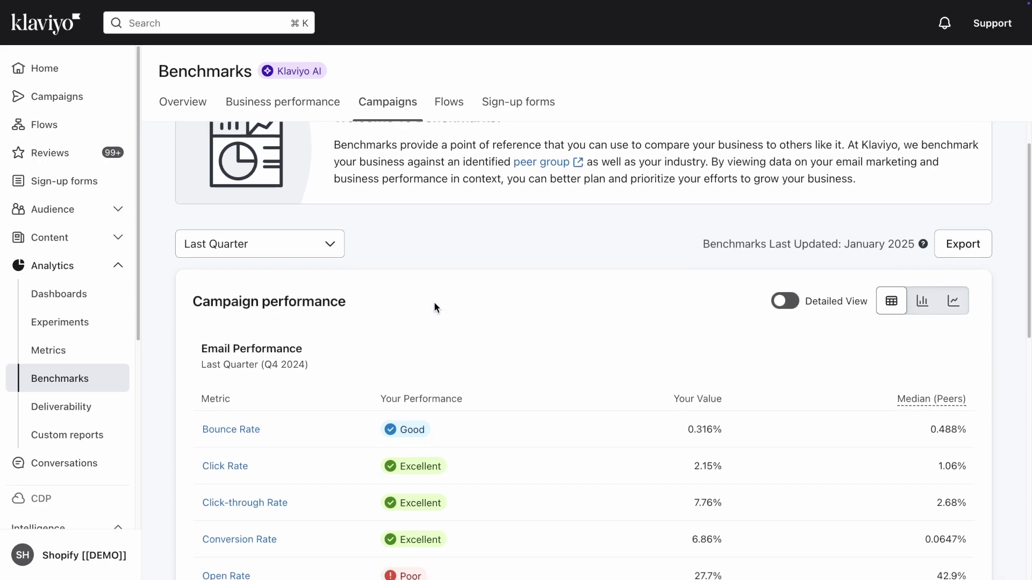
scroll(525, 373, down, 3)
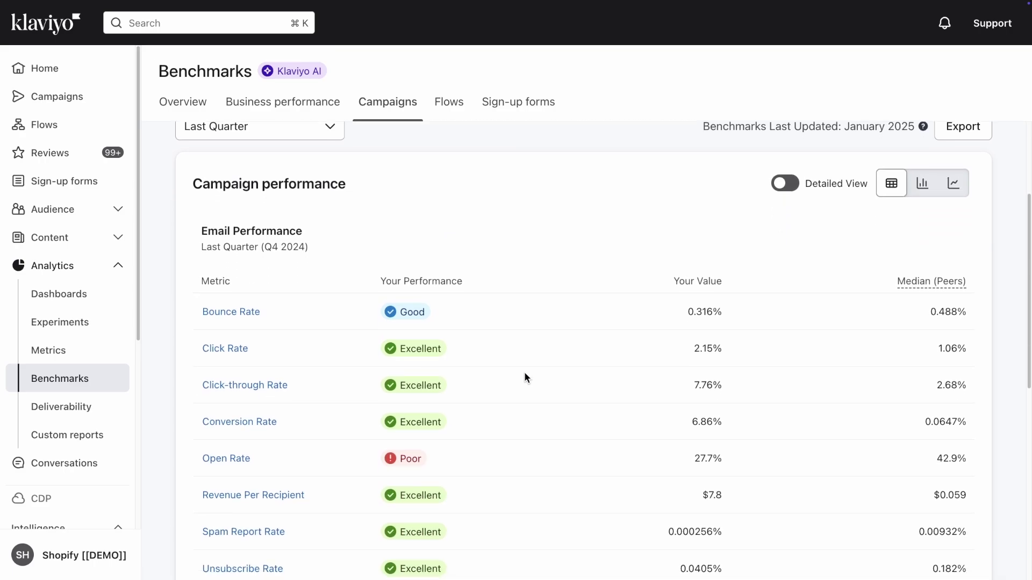
scroll(525, 376, down, 1)
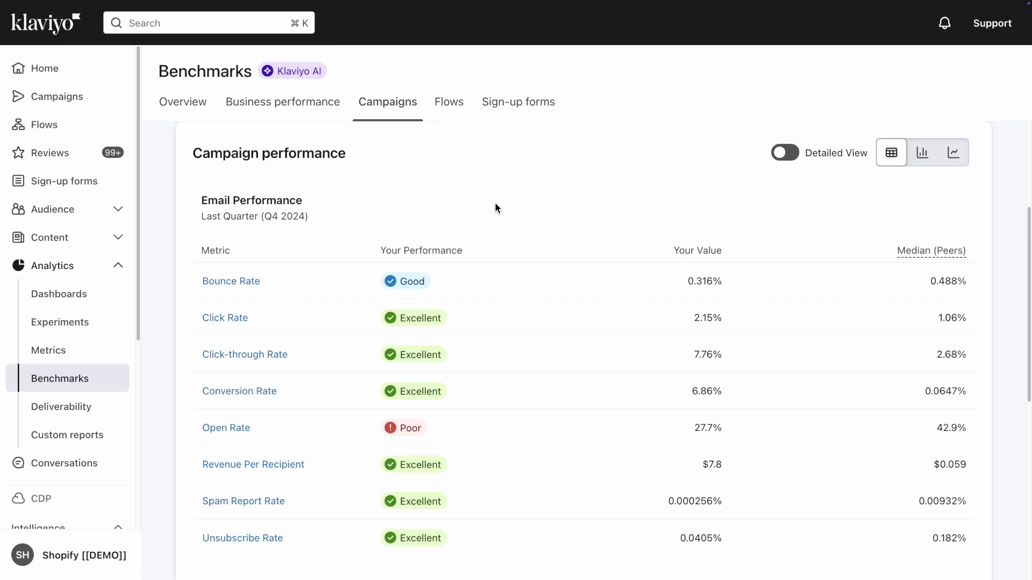
scroll(495, 203, up, 2)
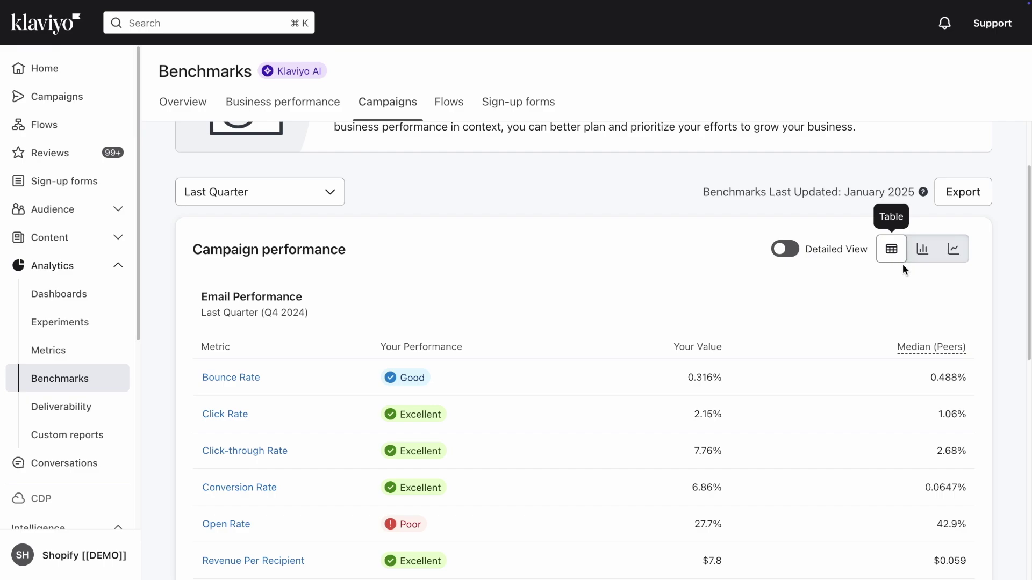
click(929, 261)
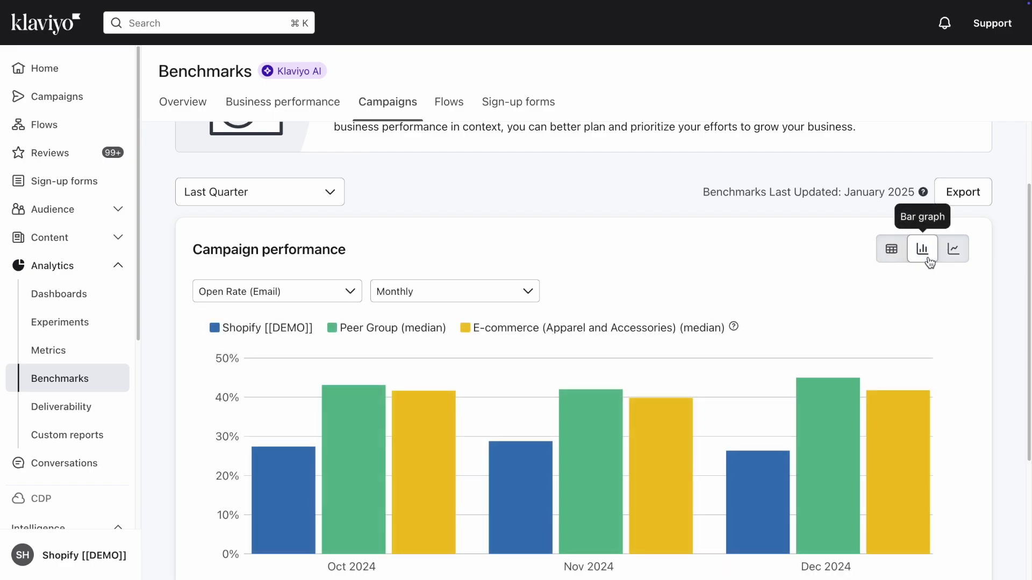
Step: Switch the Open Rate (Email) chart to a line graph against peer and industry medians
scroll(923, 298, down, 2)
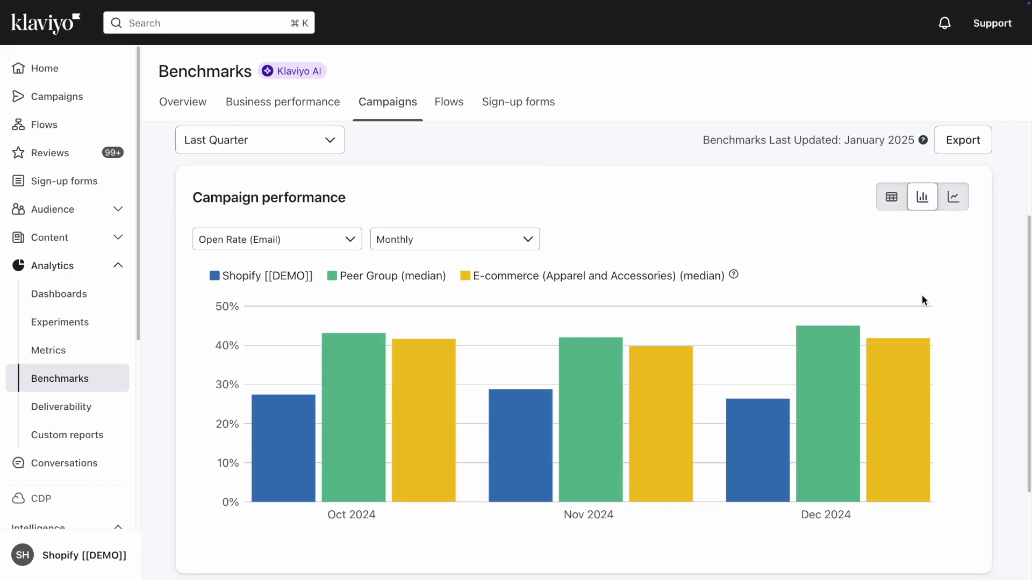
scroll(922, 296, up, 3)
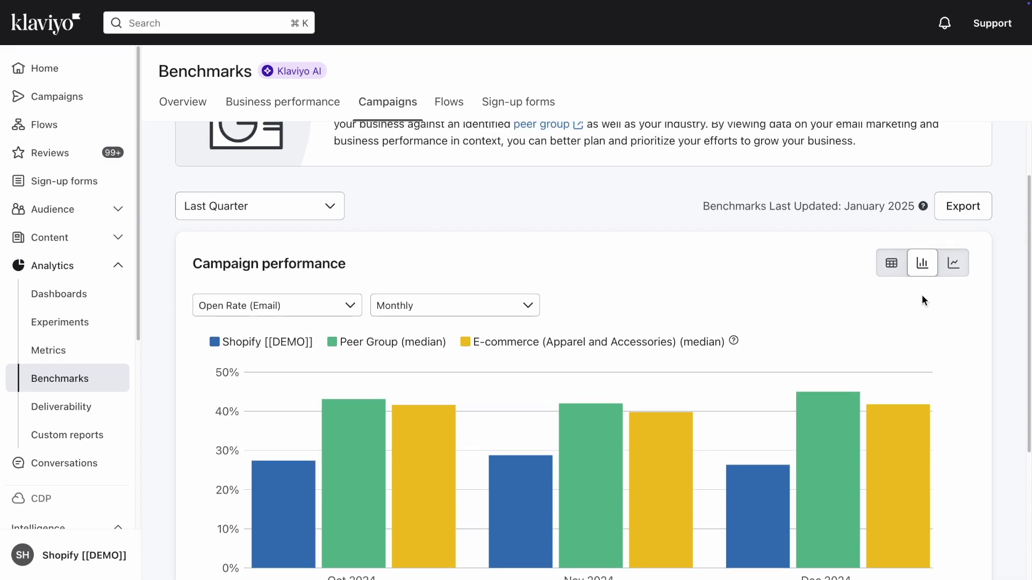
click(957, 278)
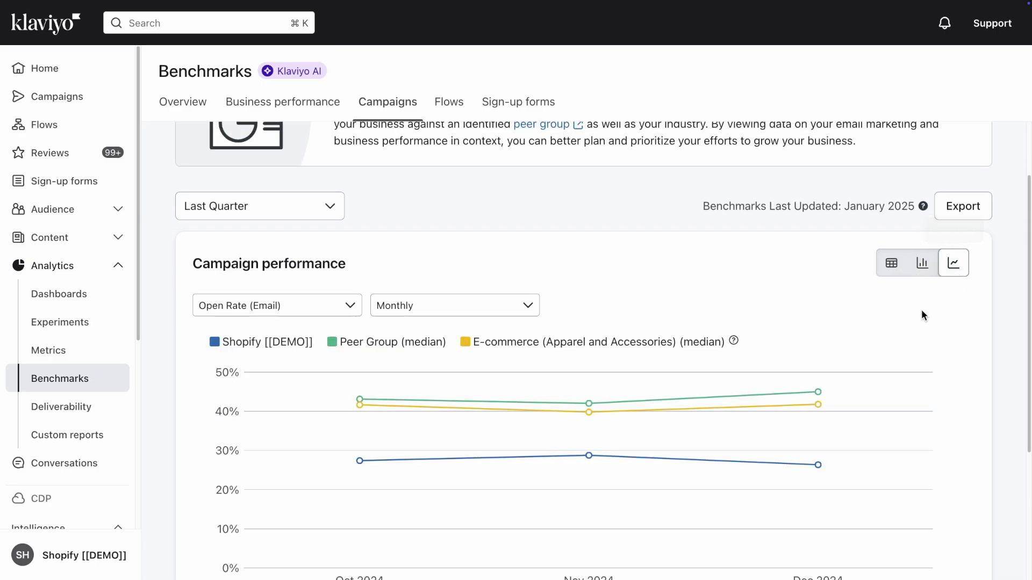
scroll(894, 316, down, 1)
scroll(894, 316, down, 1)
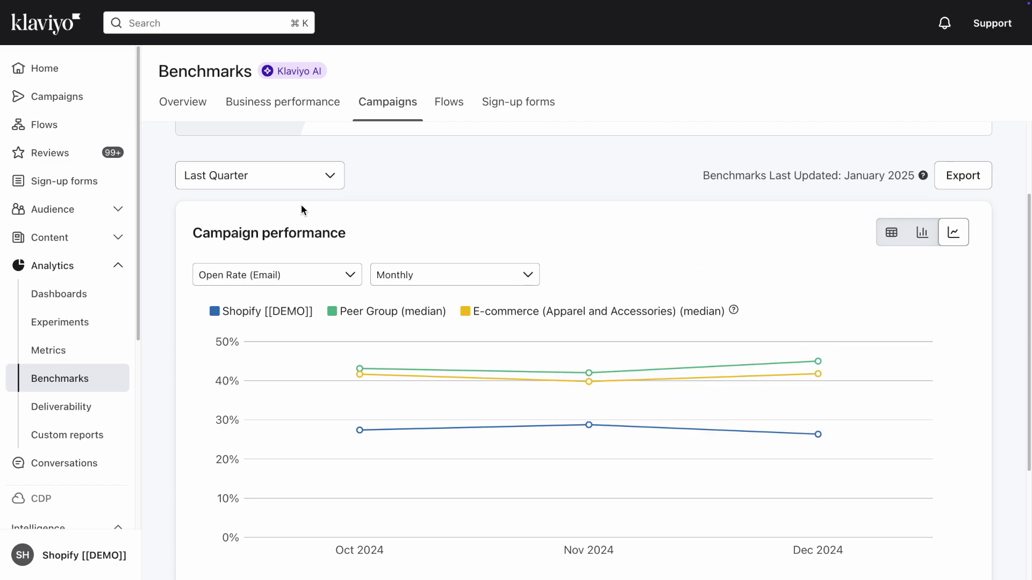
Step: Check the date range options, keeping Last Quarter selected
click(332, 184)
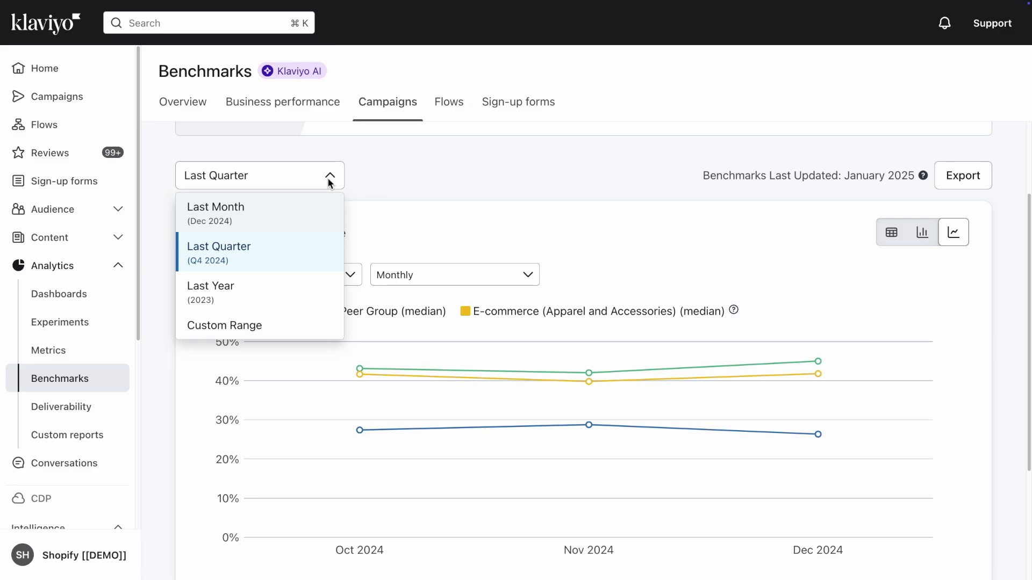
click(330, 183)
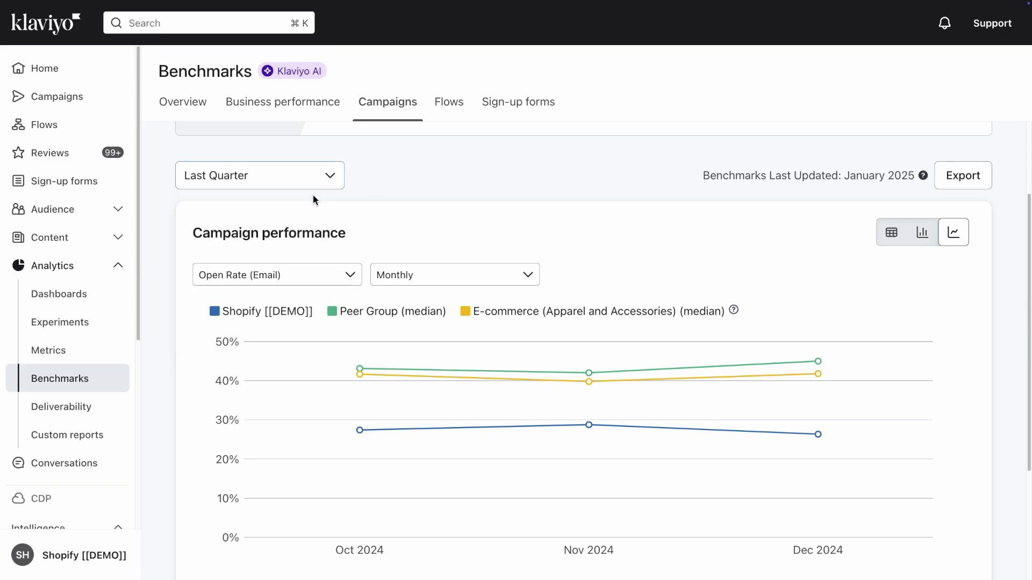
scroll(162, 312, down, 3)
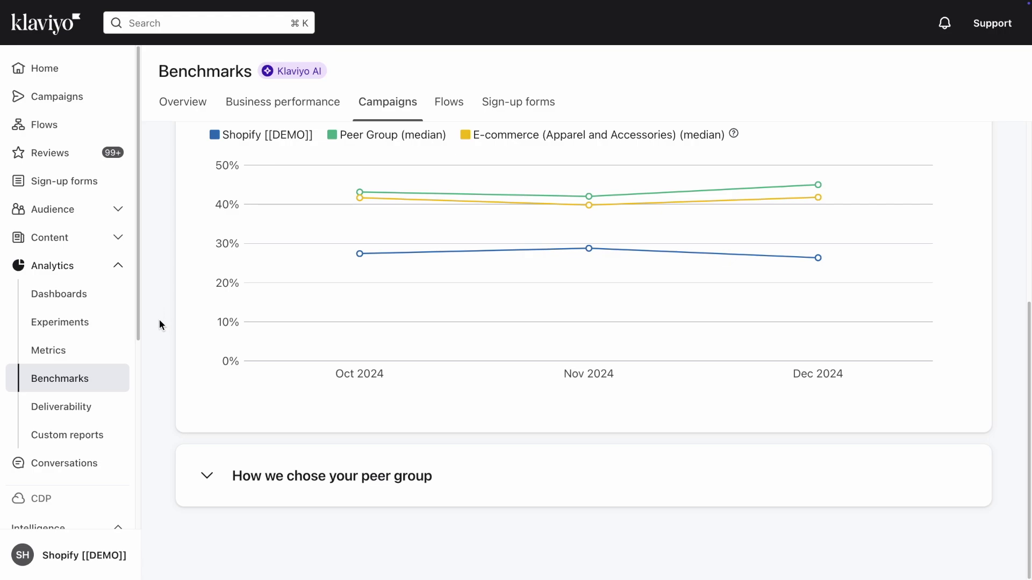
Step: Expand 'How we chose your peer group' to review peer characteristics, then go to Deliverability
click(208, 476)
scroll(207, 477, down, 3)
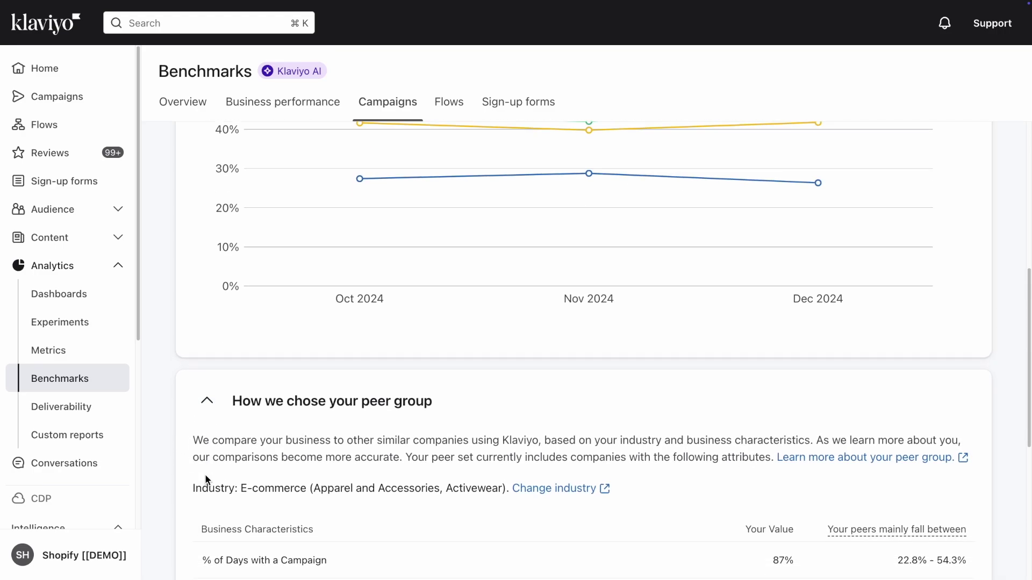
scroll(189, 507, down, 2)
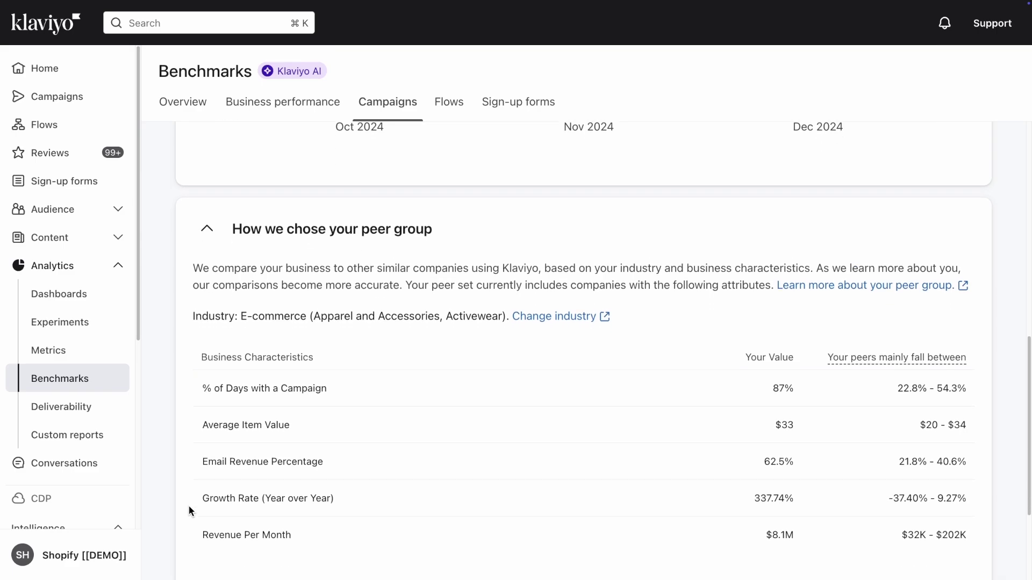
click(102, 420)
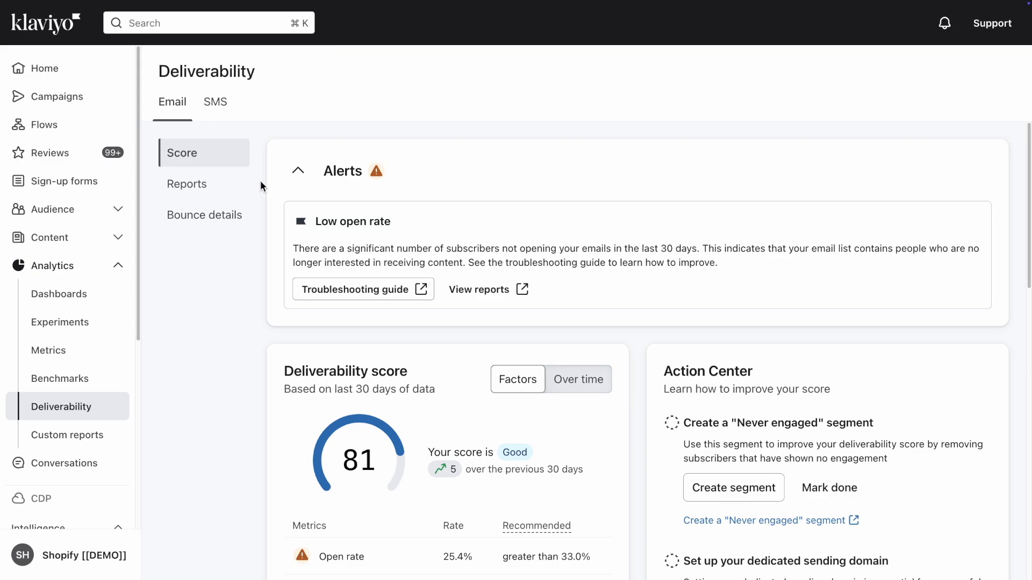
Step: Review the Email Score tab's deliverability score of 81 and low open rate alert, then open Reports
scroll(261, 185, down, 3)
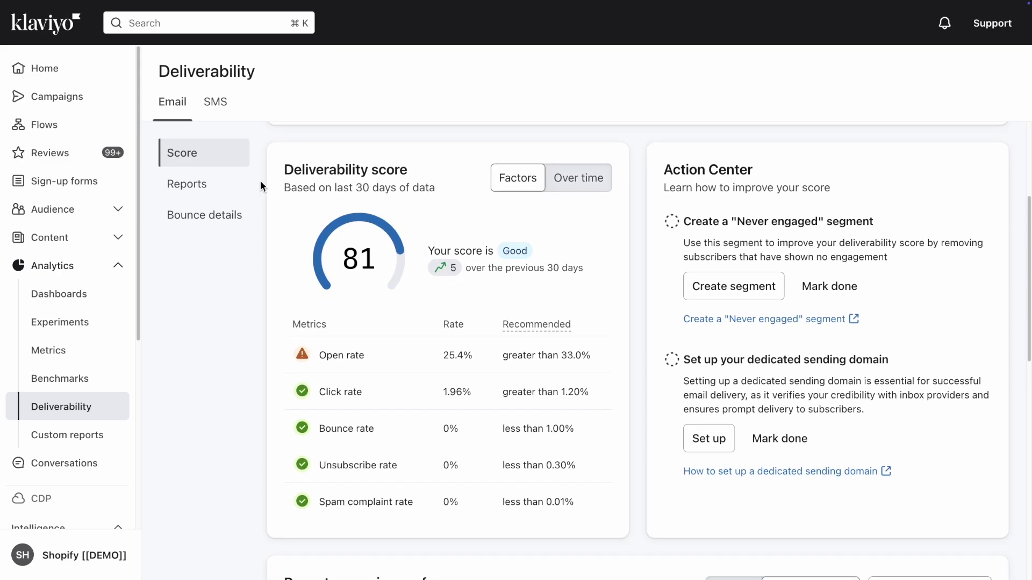
scroll(261, 185, down, 4)
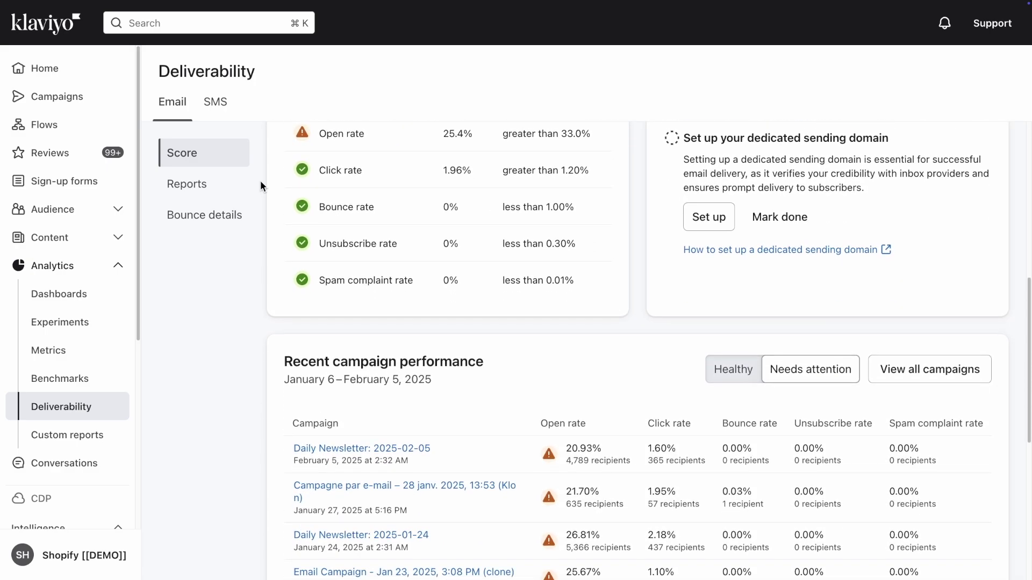
scroll(261, 185, down, 3)
scroll(260, 186, down, 4)
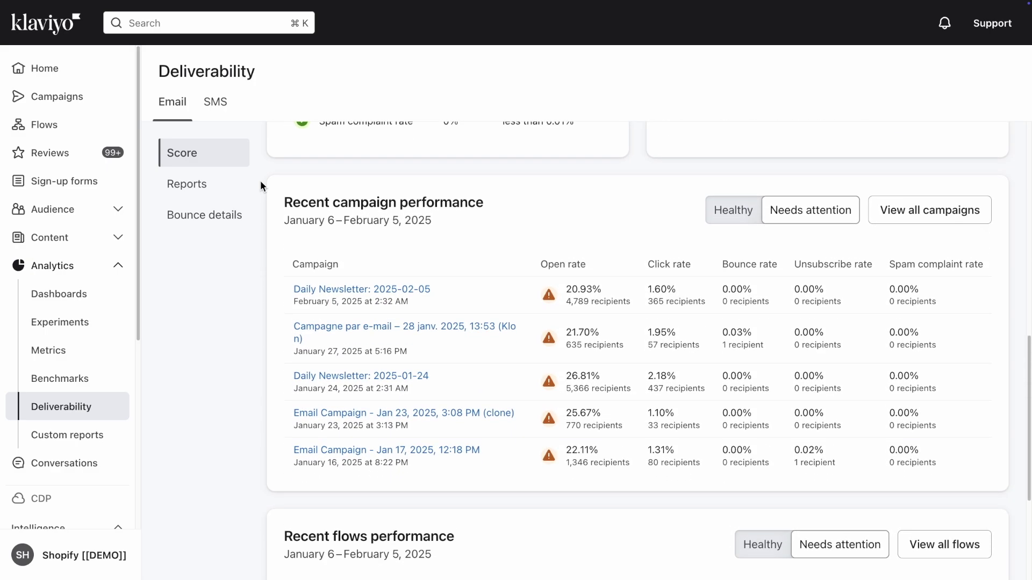
scroll(260, 186, down, 1)
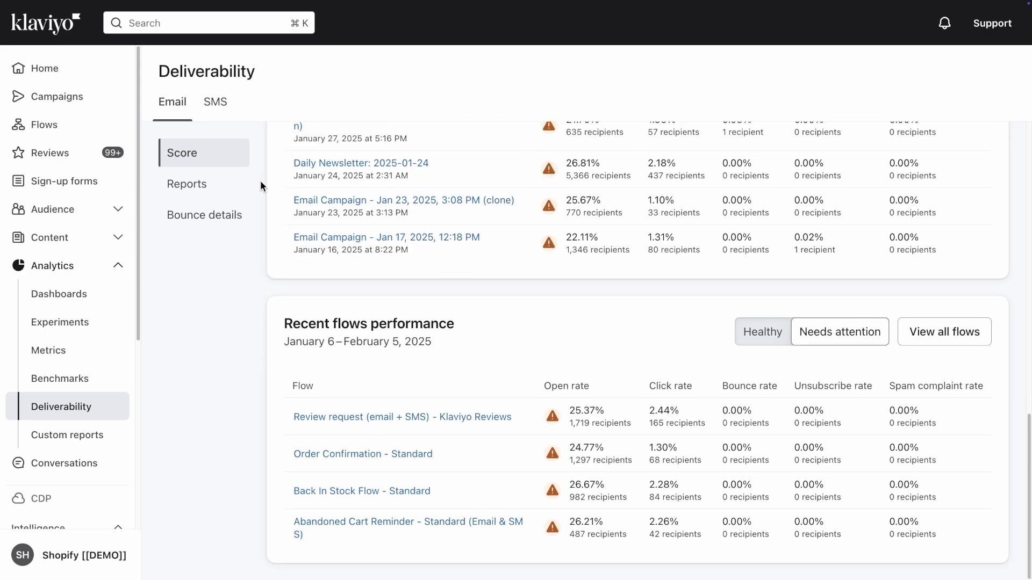
scroll(260, 185, up, 6)
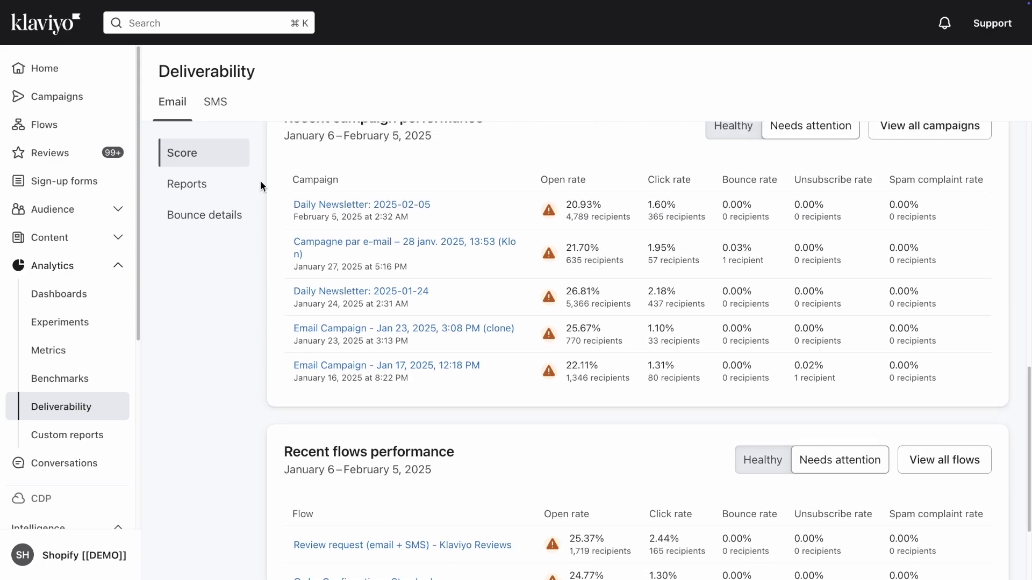
scroll(261, 184, up, 7)
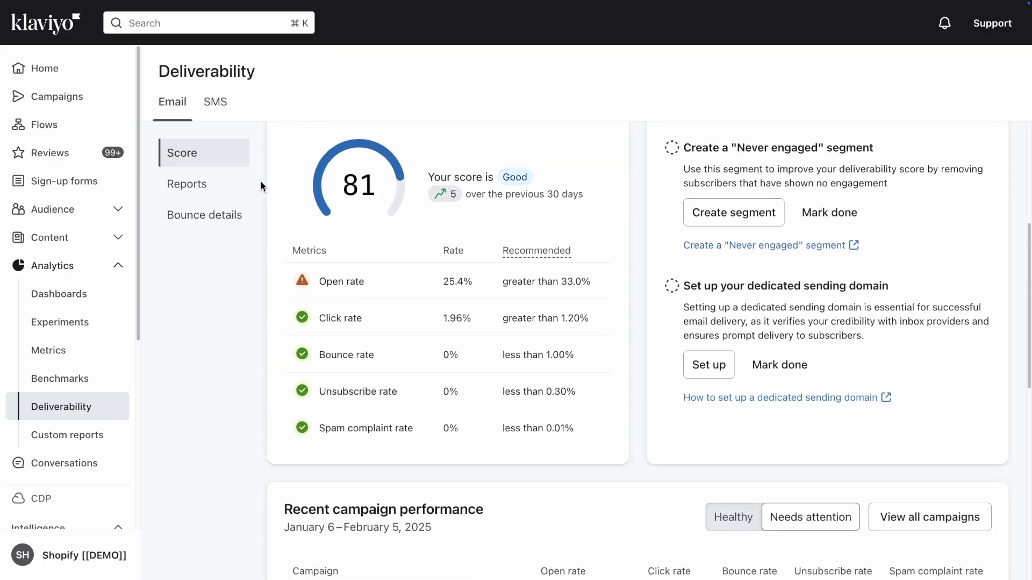
scroll(261, 185, up, 2)
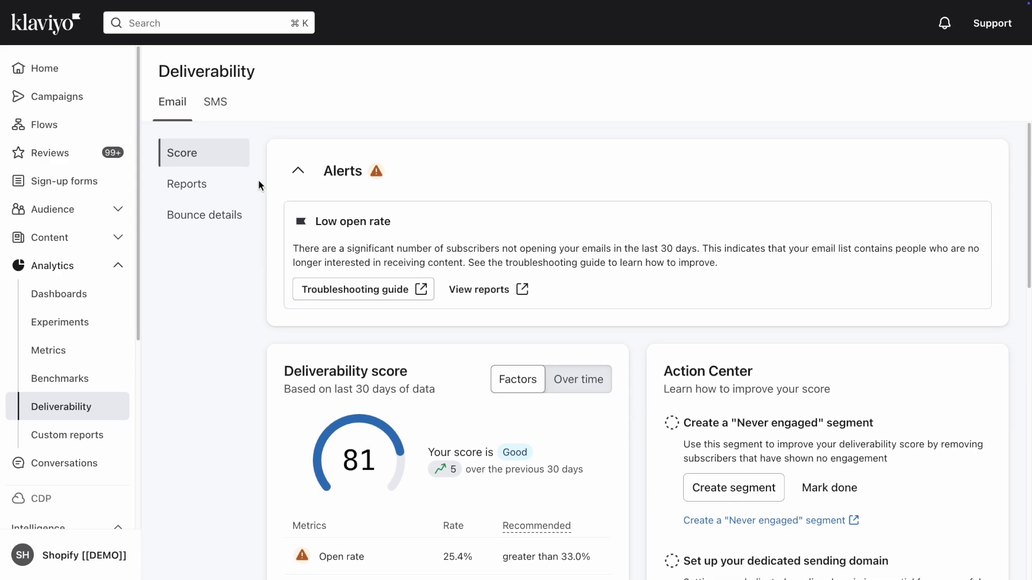
click(235, 196)
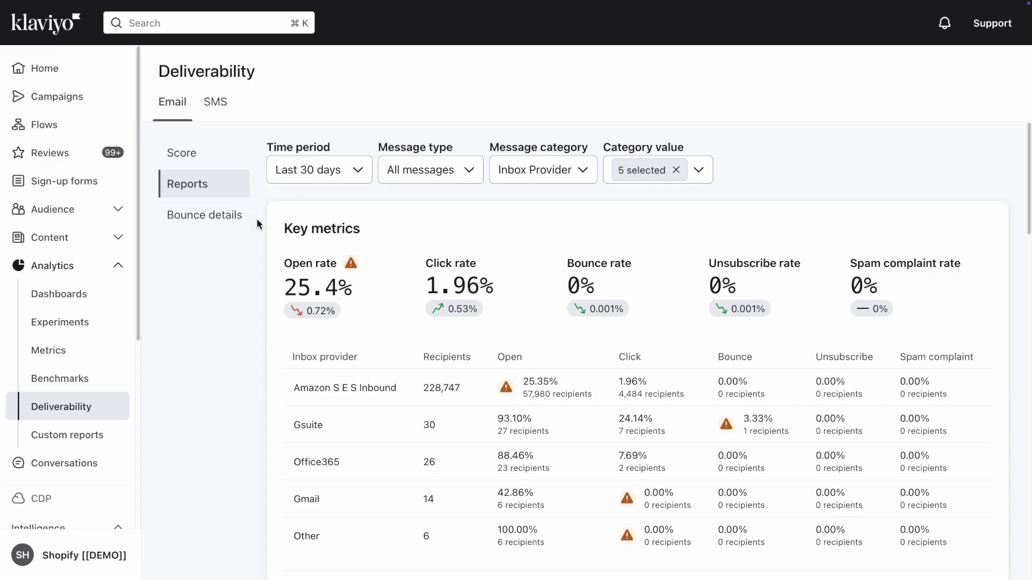
Step: Scroll through the Reports' key metrics (25.4% open, 1.96% click rate), send volume and engagement charts
scroll(265, 250, down, 2)
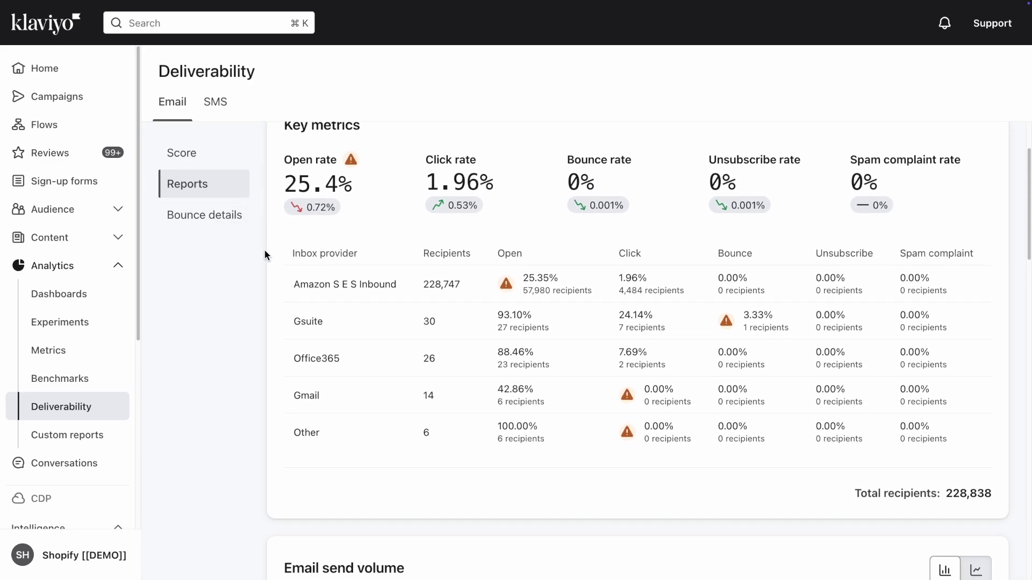
scroll(264, 250, down, 6)
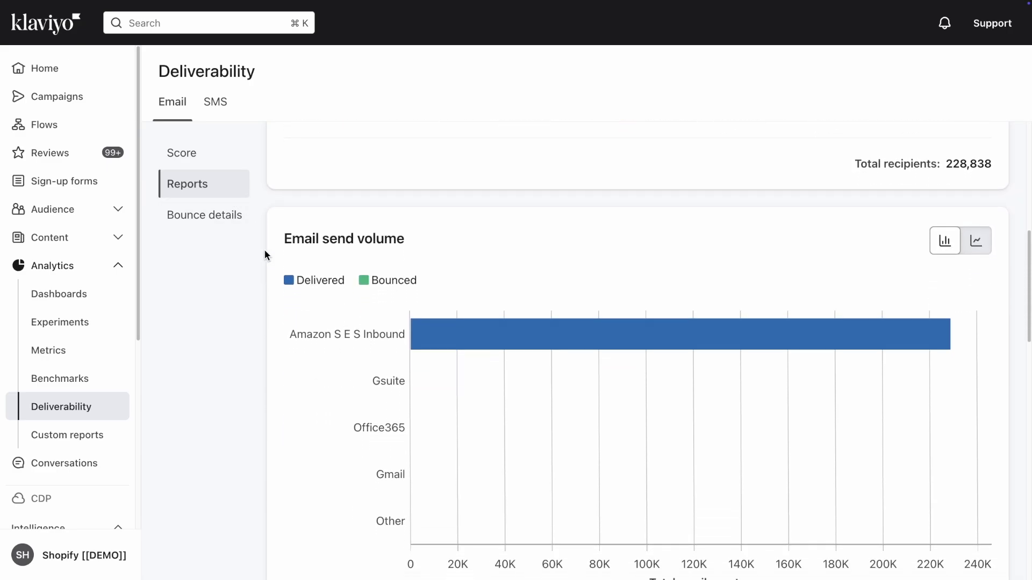
scroll(265, 250, down, 7)
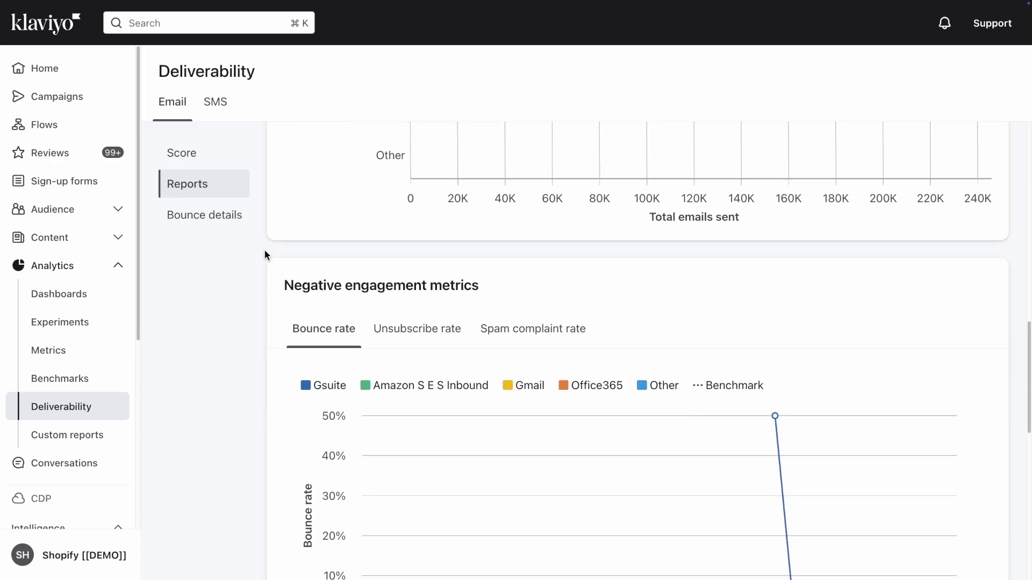
scroll(264, 250, down, 6)
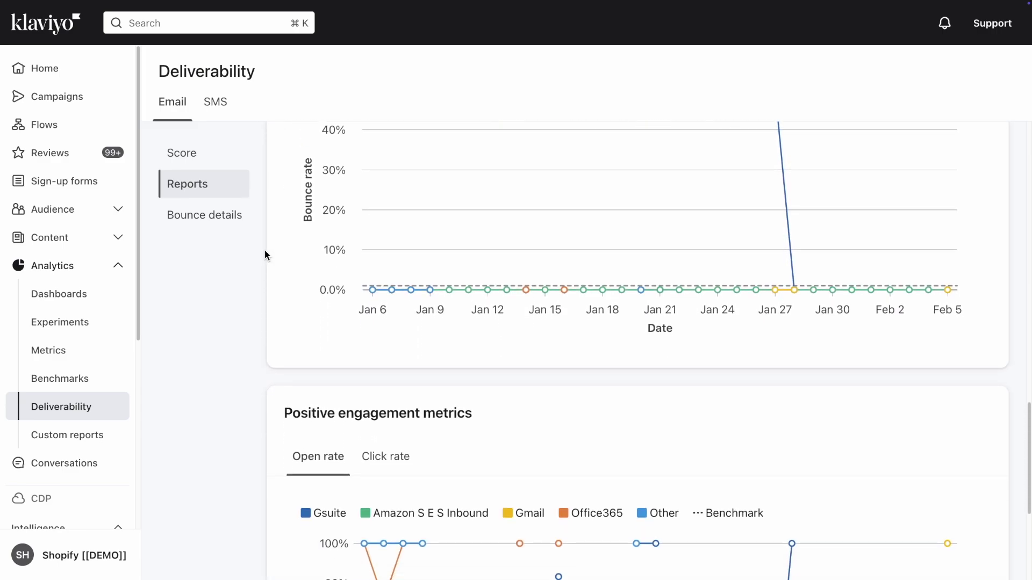
scroll(264, 250, down, 5)
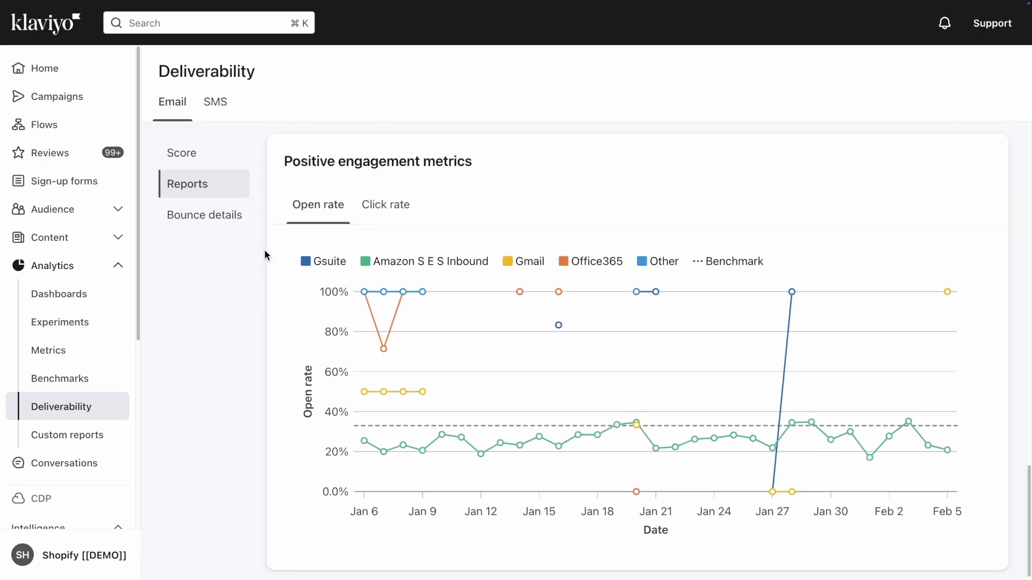
scroll(264, 250, up, 13)
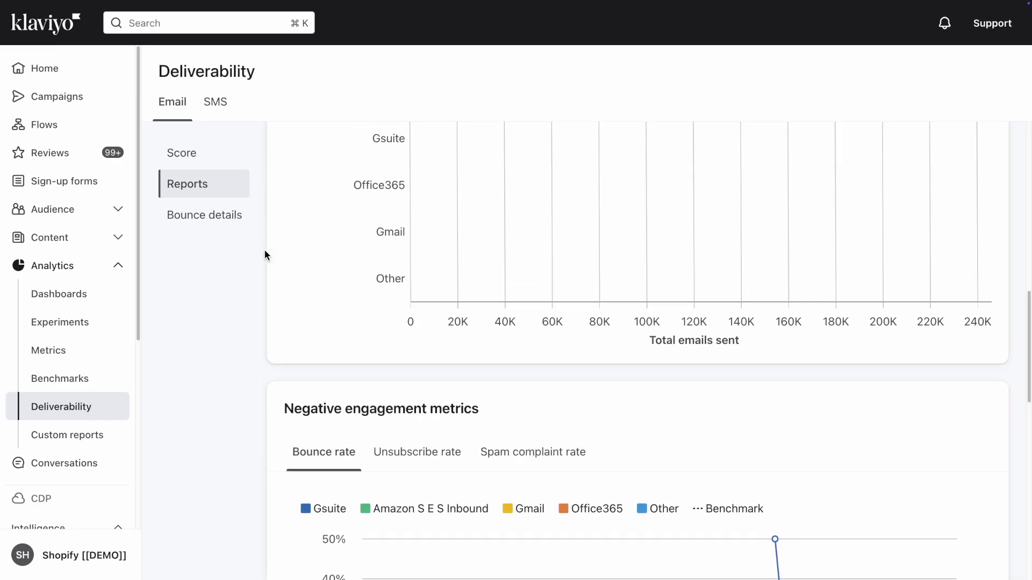
scroll(265, 250, up, 14)
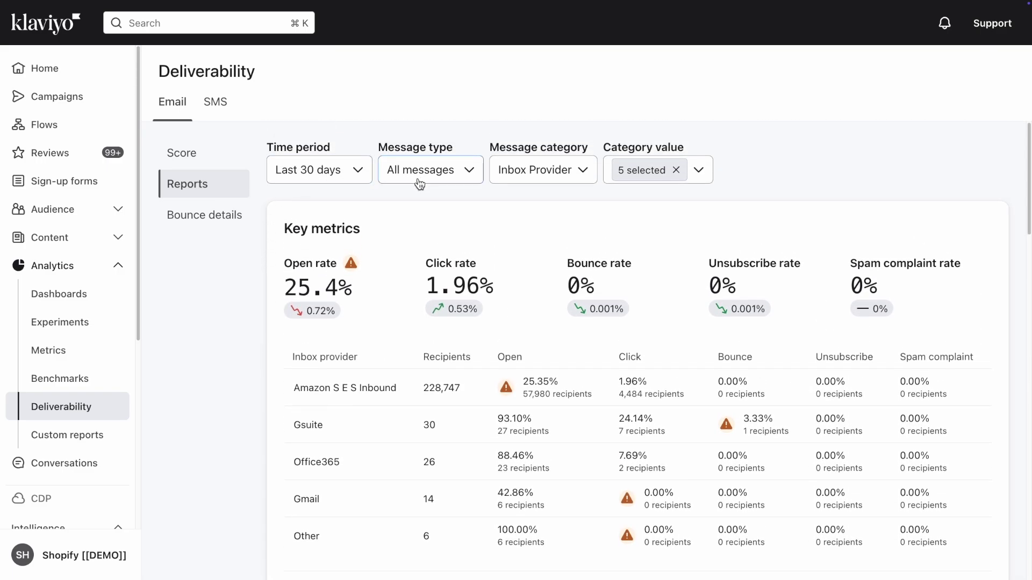
Step: Review the email bounce details broken down by bounce category
click(249, 218)
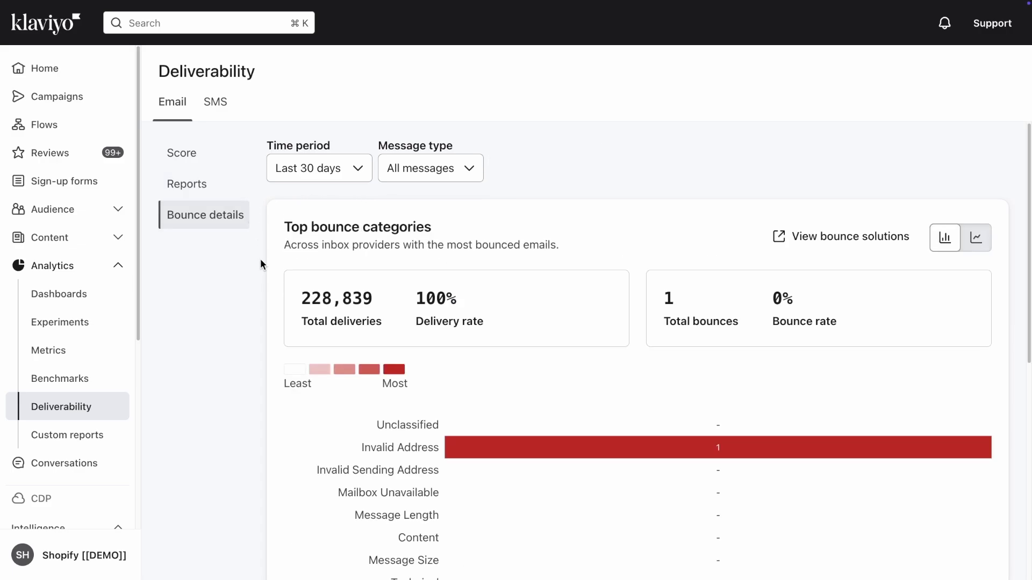
scroll(260, 259, down, 2)
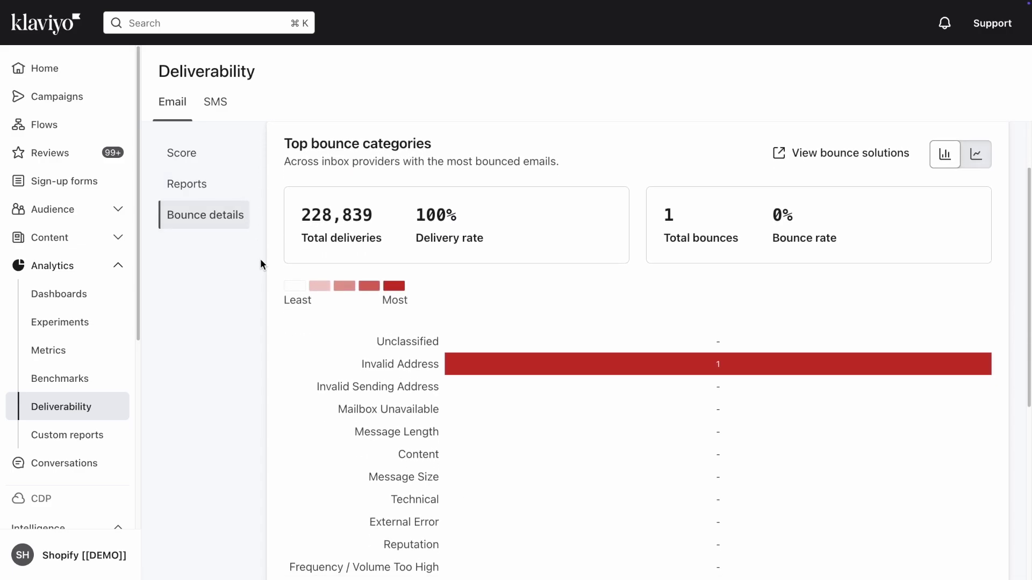
scroll(260, 259, down, 2)
scroll(261, 259, down, 5)
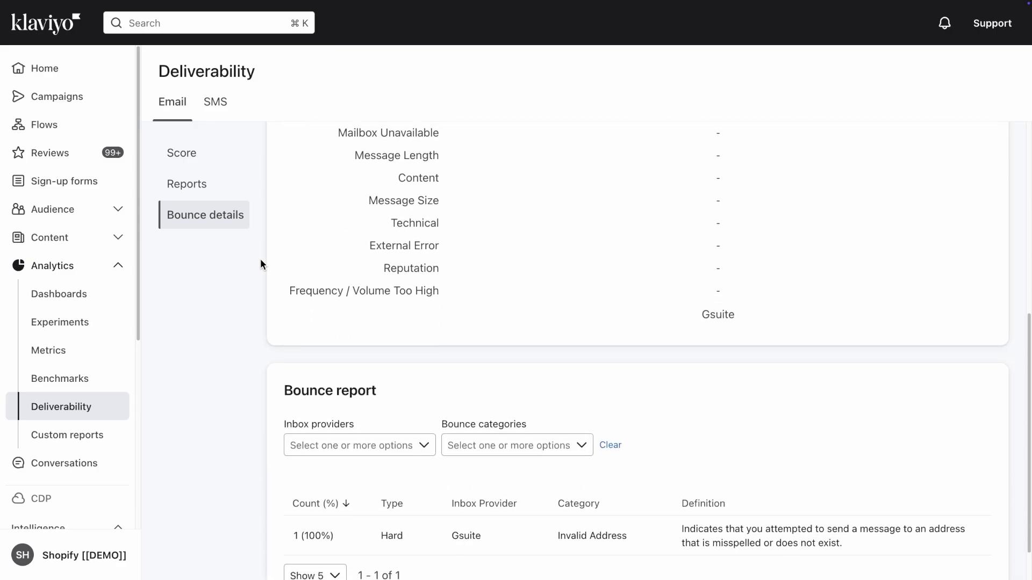
scroll(261, 263, up, 6)
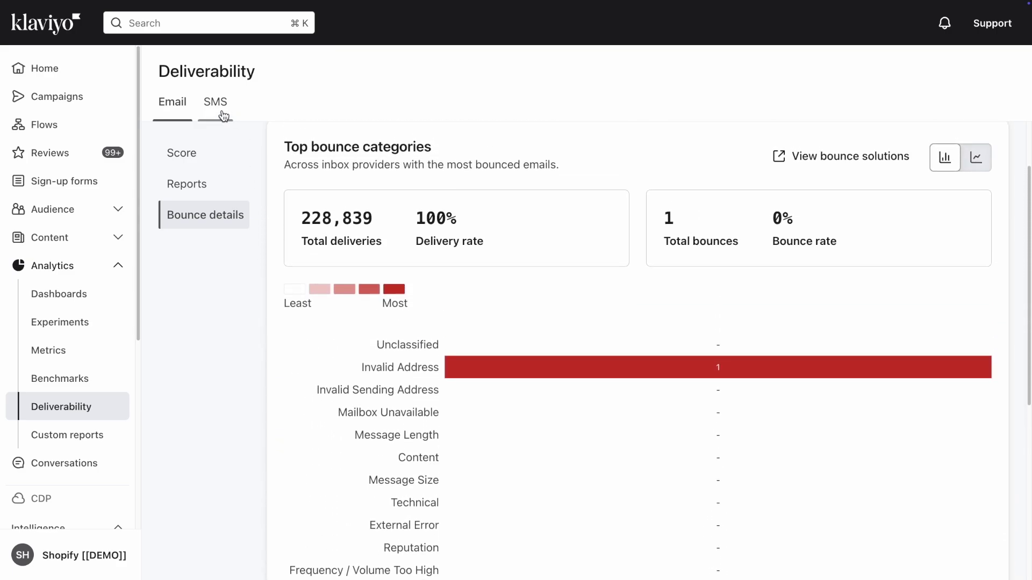
Step: Check SMS deliverability (97.9% delivery rate, 2367 failed messages), then go to Custom reports
click(221, 114)
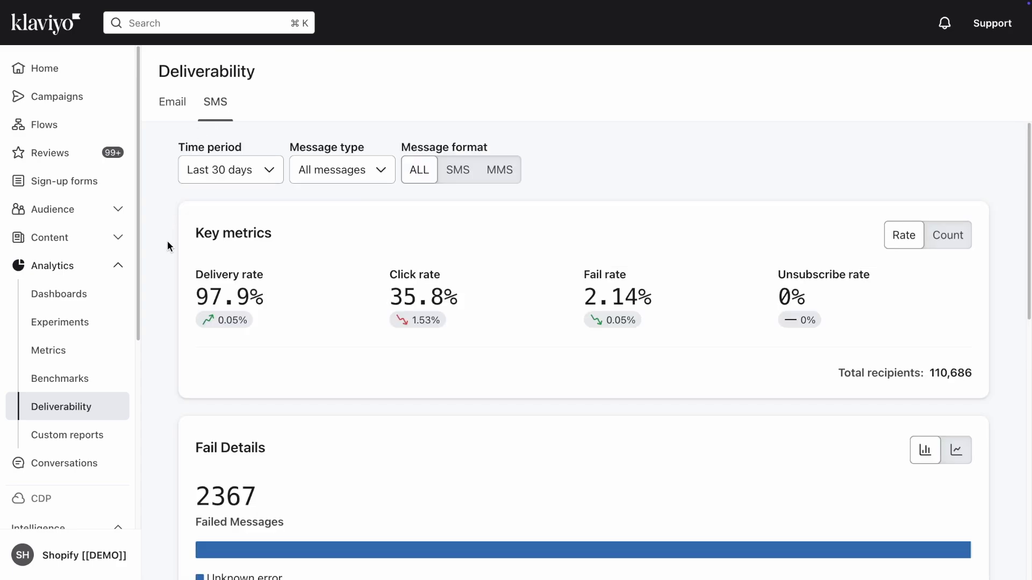
scroll(167, 246, down, 1)
scroll(167, 246, down, 7)
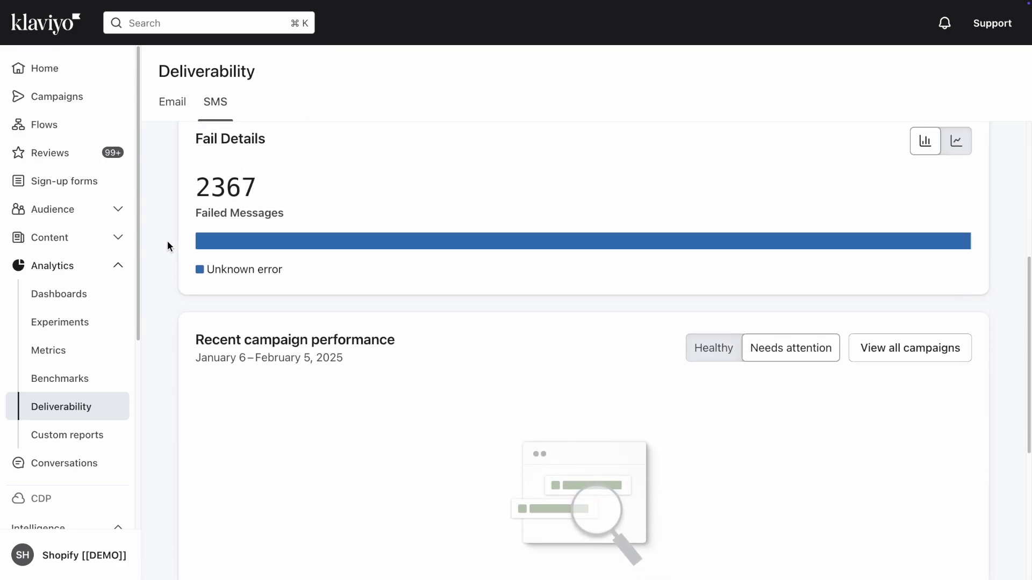
scroll(167, 246, down, 2)
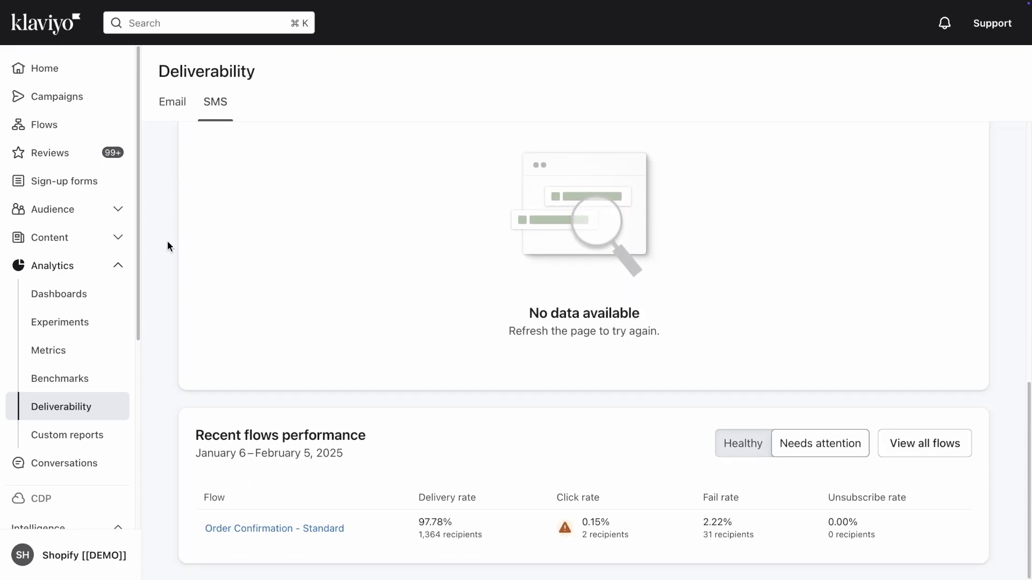
scroll(167, 246, up, 8)
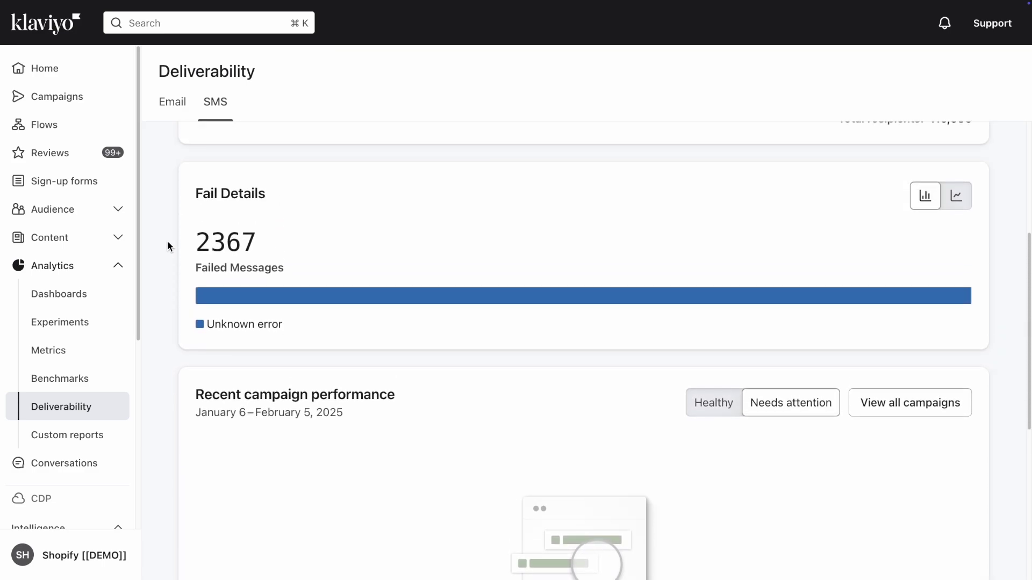
scroll(168, 246, up, 4)
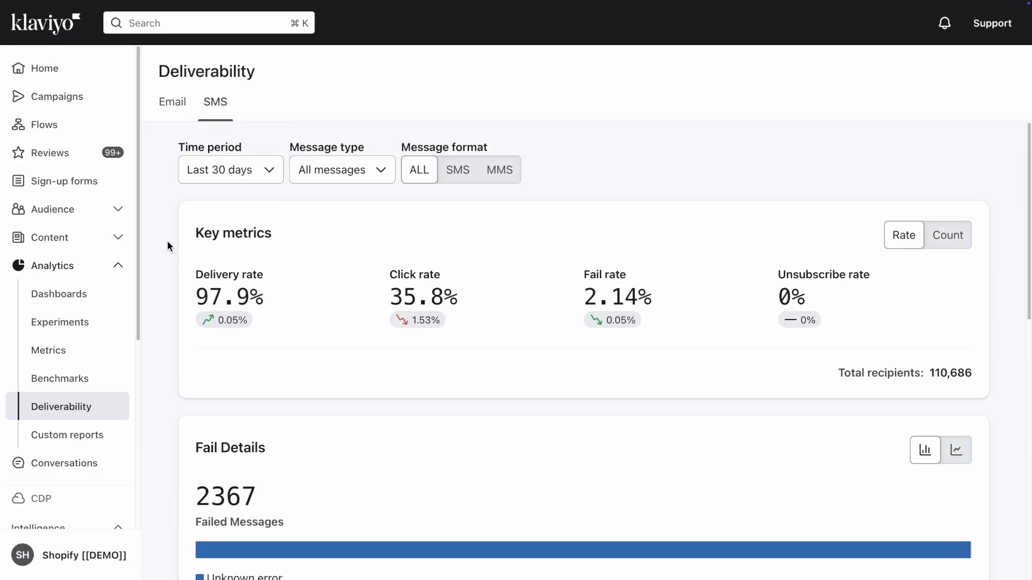
click(114, 441)
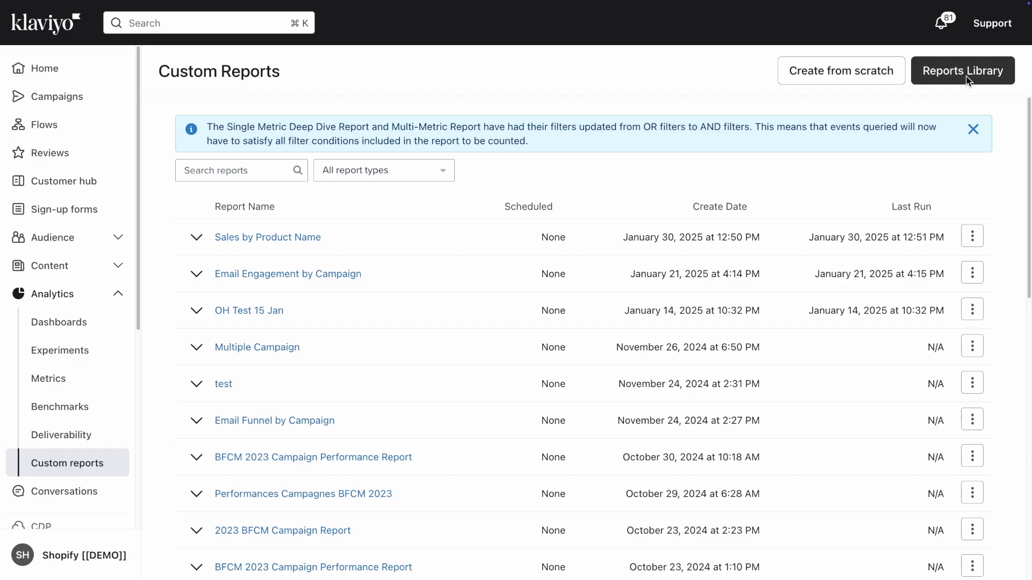
Step: Open the New Report template library from the Custom Reports list
click(966, 75)
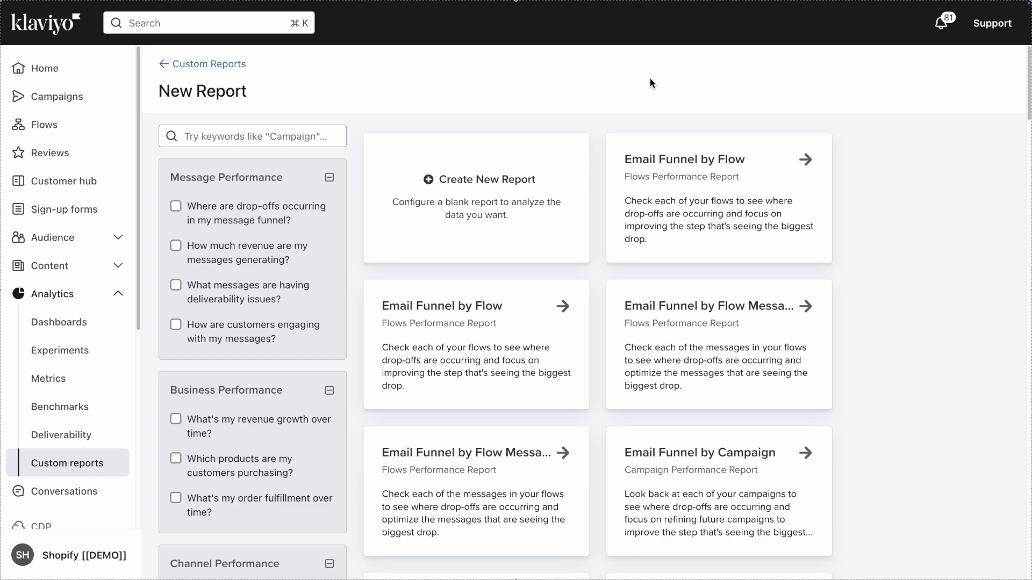
Step: Filter templates to 'How are customers engaging with my messages?' and open Email Engagement by Campaign
scroll(355, 203, down, 1)
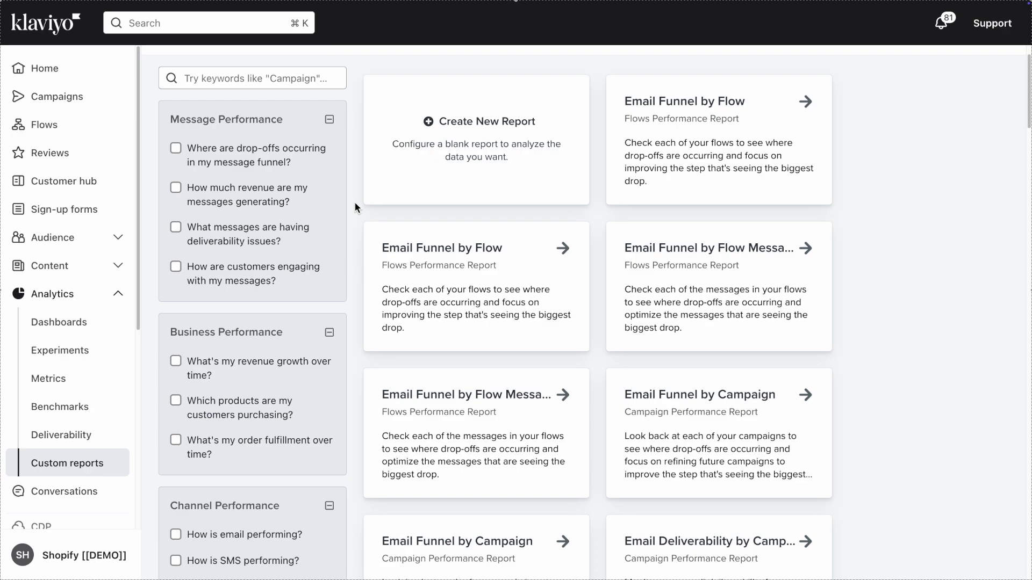
click(234, 281)
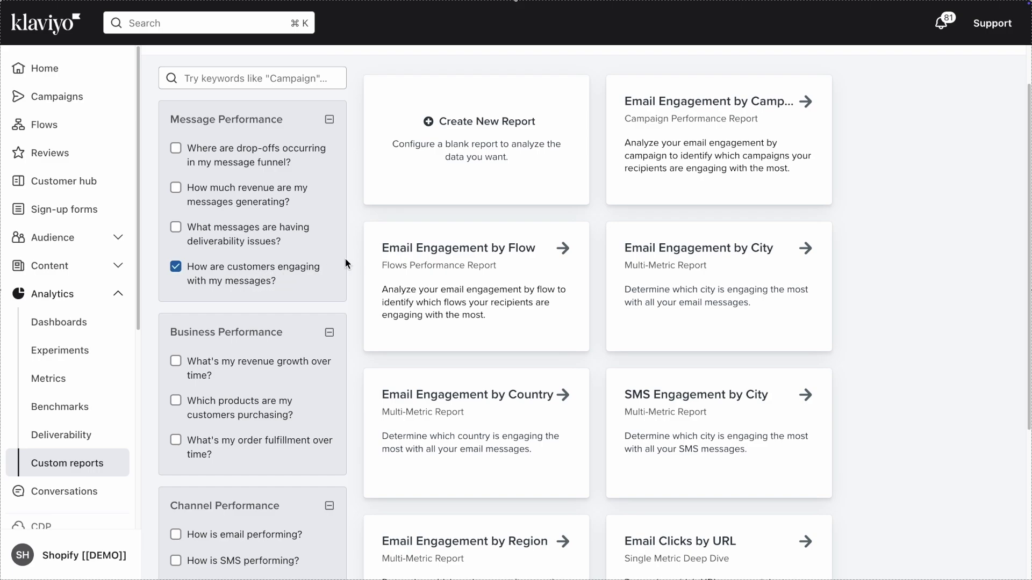
scroll(355, 257, up, 2)
scroll(355, 260, up, 2)
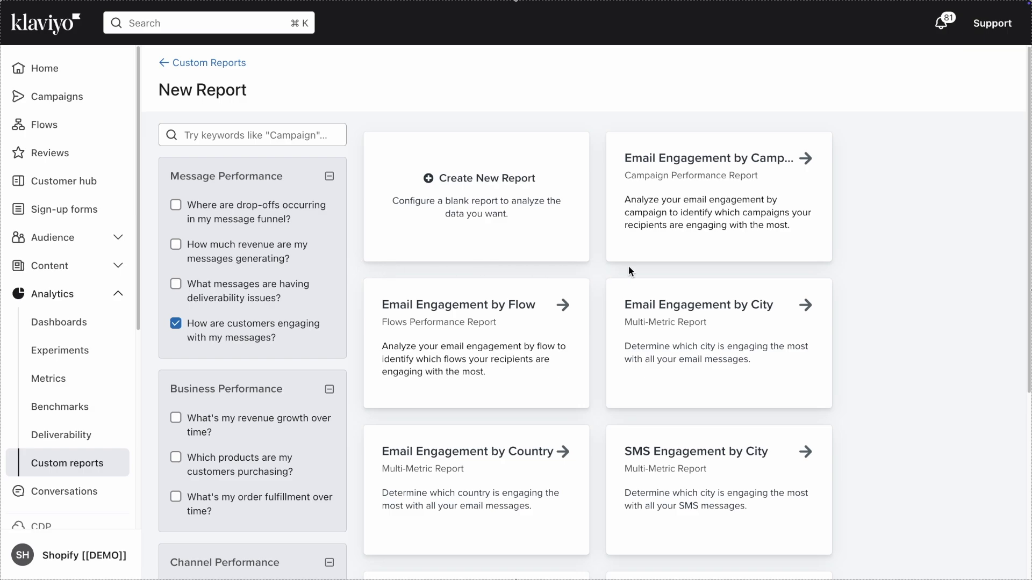
click(691, 208)
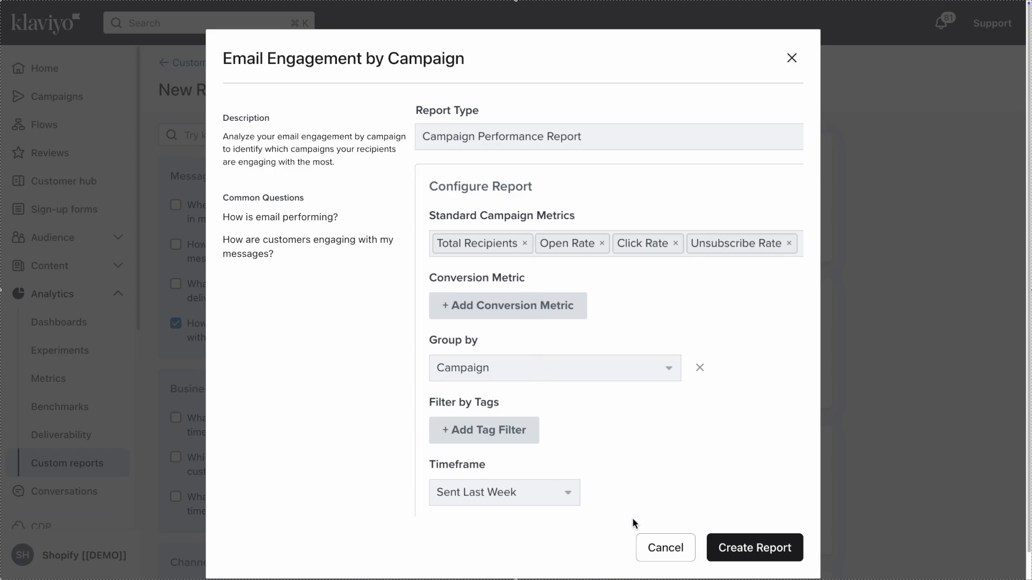
Step: Create the Email Engagement by Campaign report (five metrics incl. Bounce Rate, by Campaign, Sent Last Week) and run it
click(729, 552)
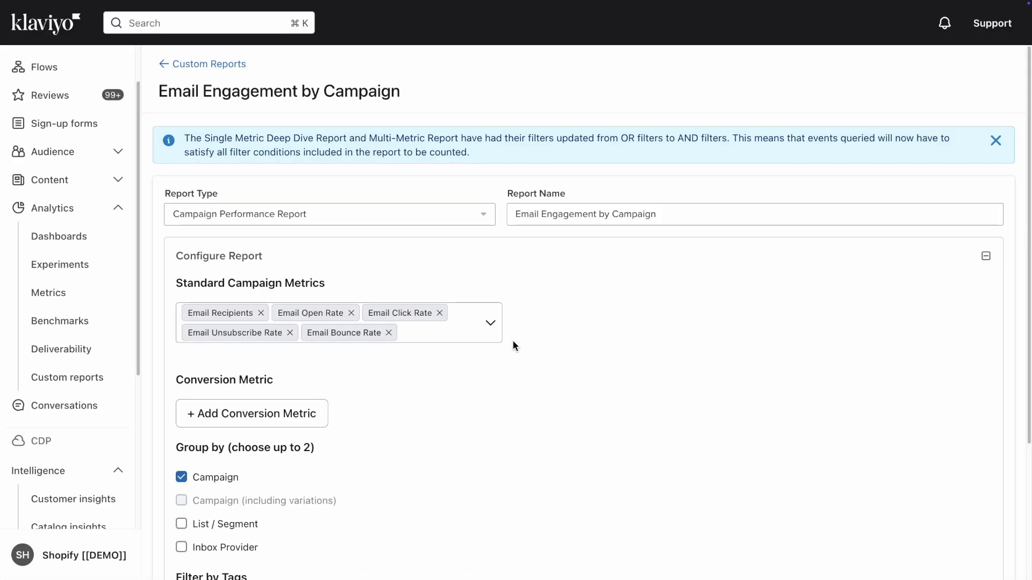
scroll(513, 342, down, 3)
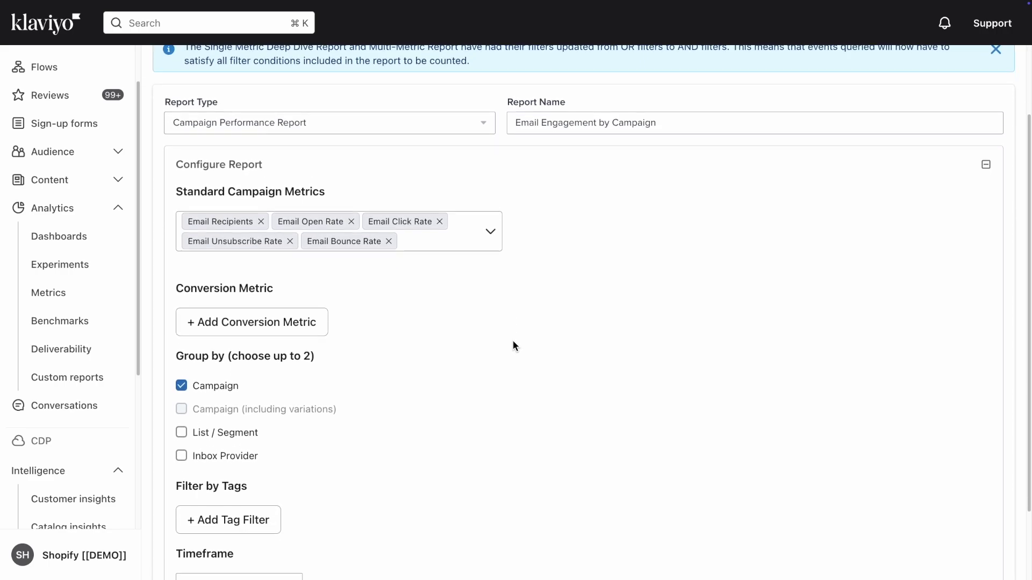
scroll(513, 344, down, 3)
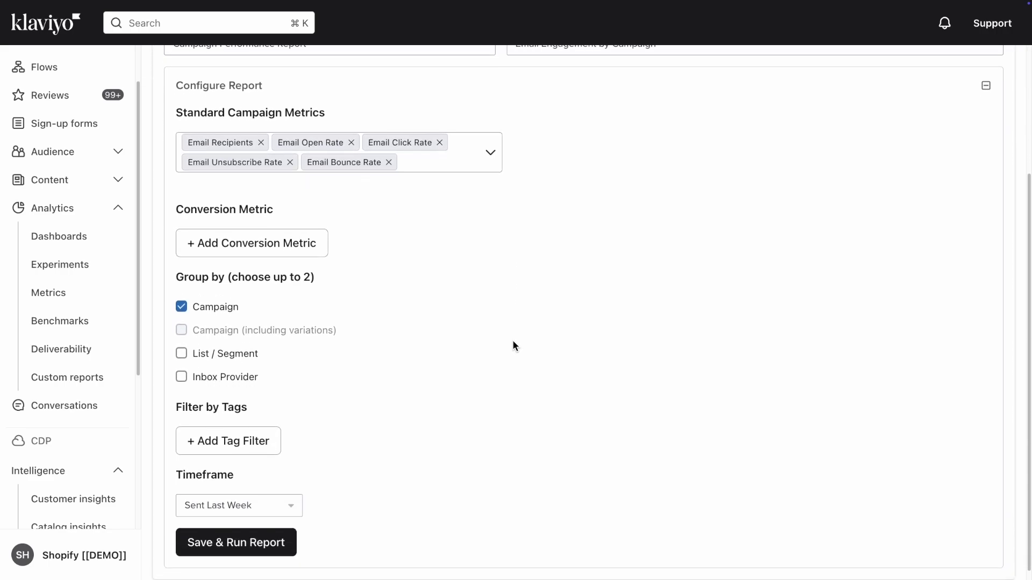
scroll(512, 346, down, 1)
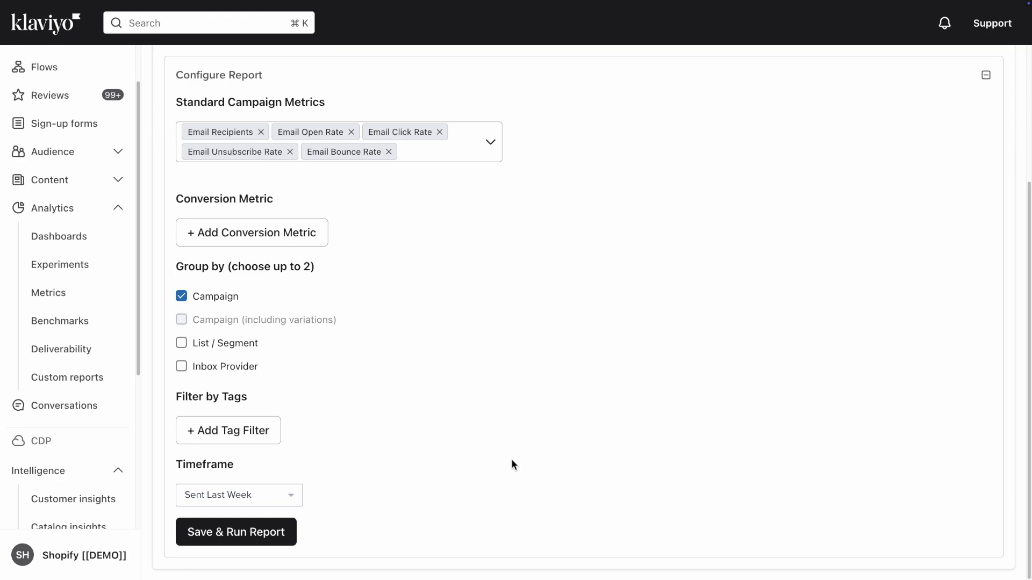
click(289, 537)
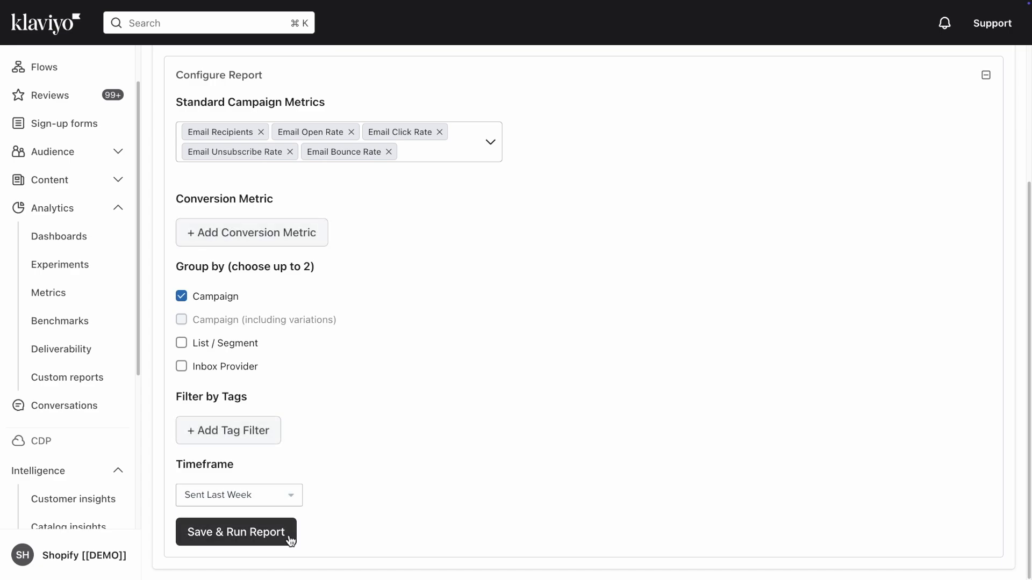